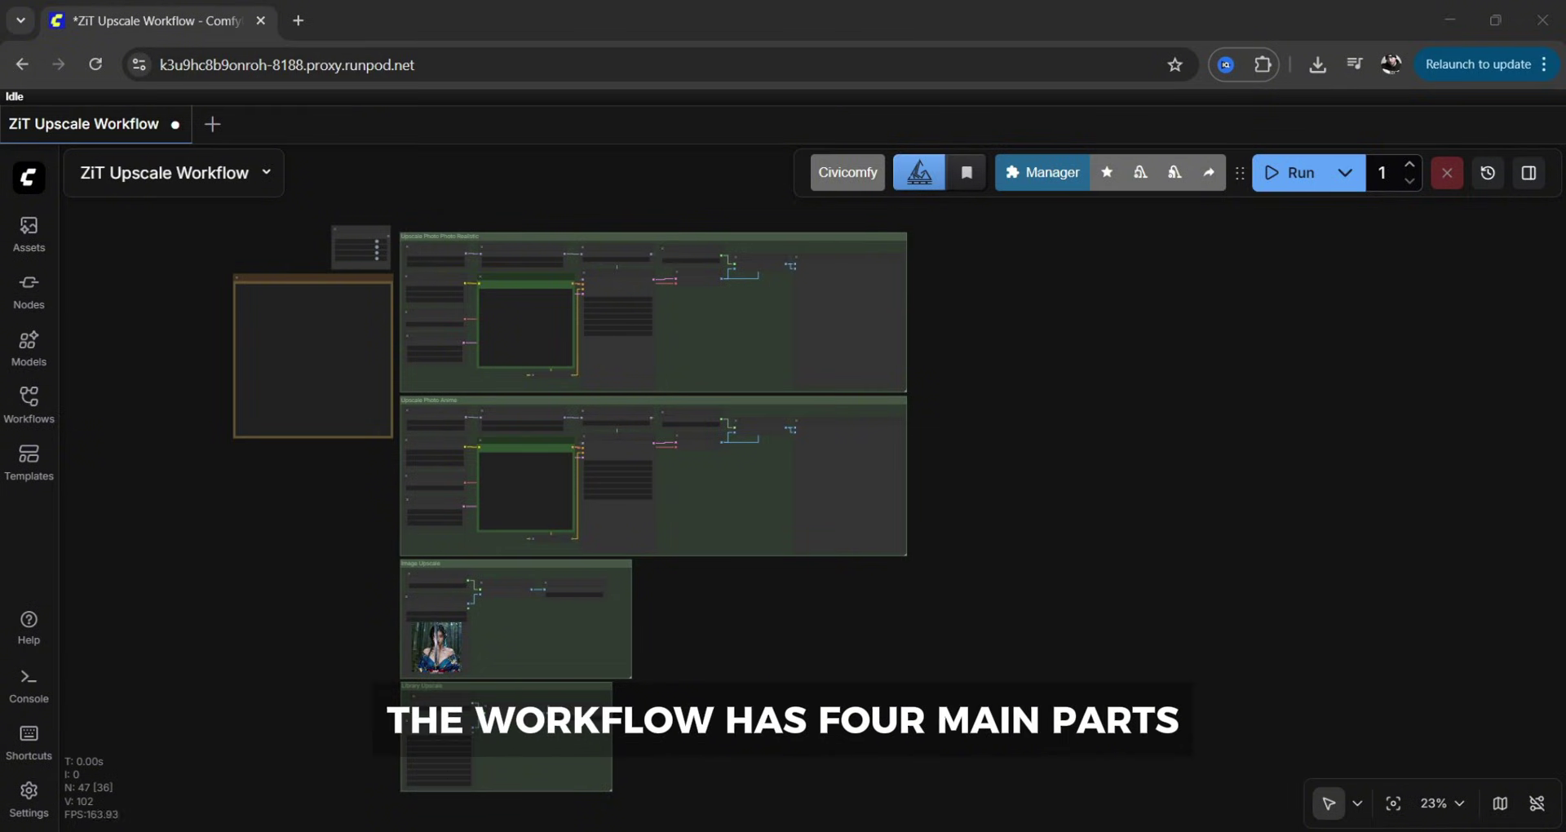
Pan and zoom across the canvas to inspect the upscale groups, including Library Upscale.
scroll(684, 220, up, 6)
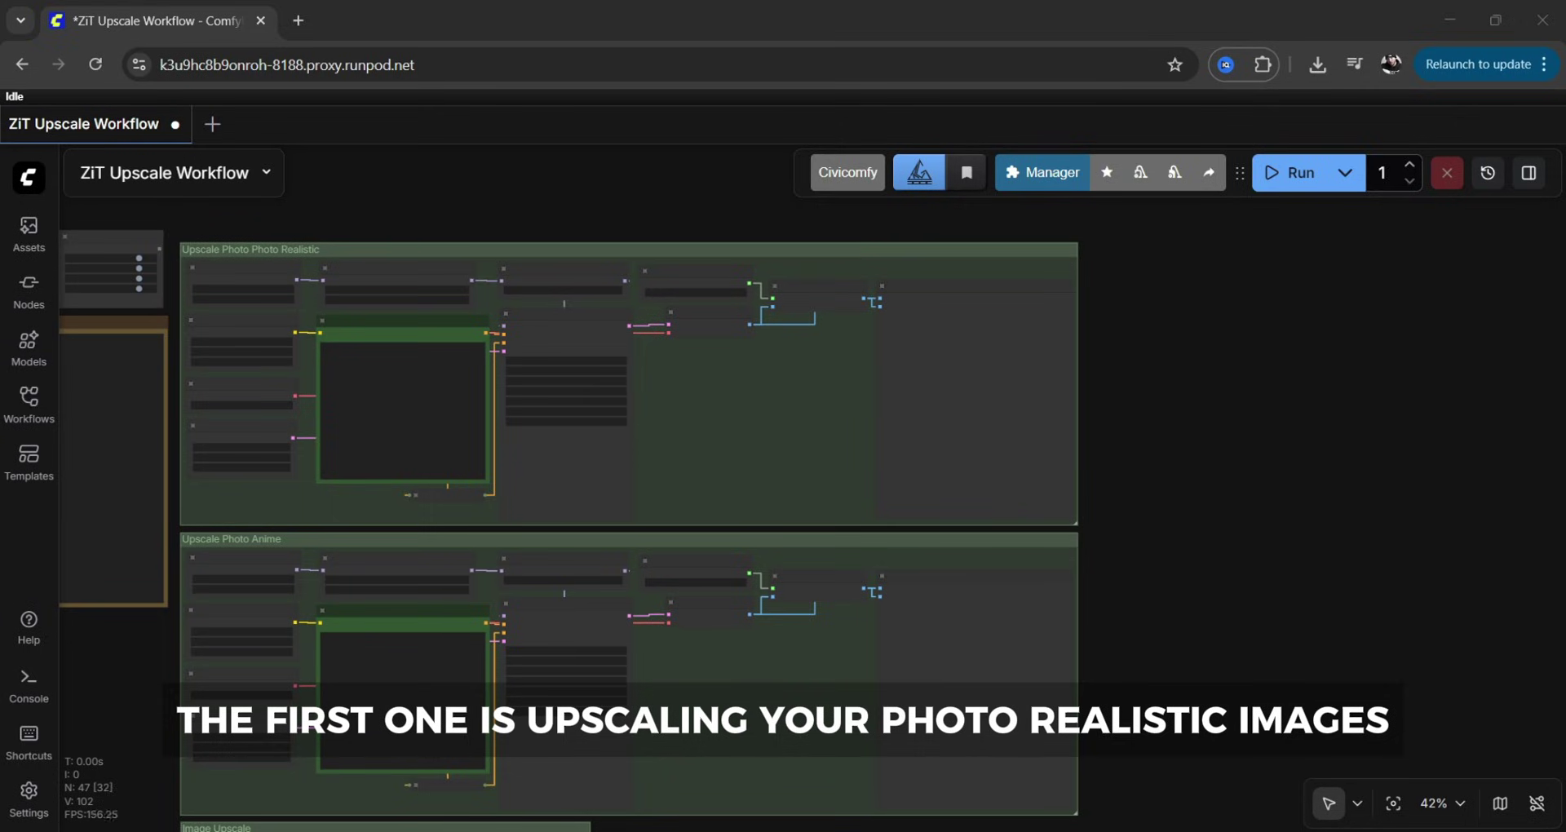
scroll(1270, 444, down, 5)
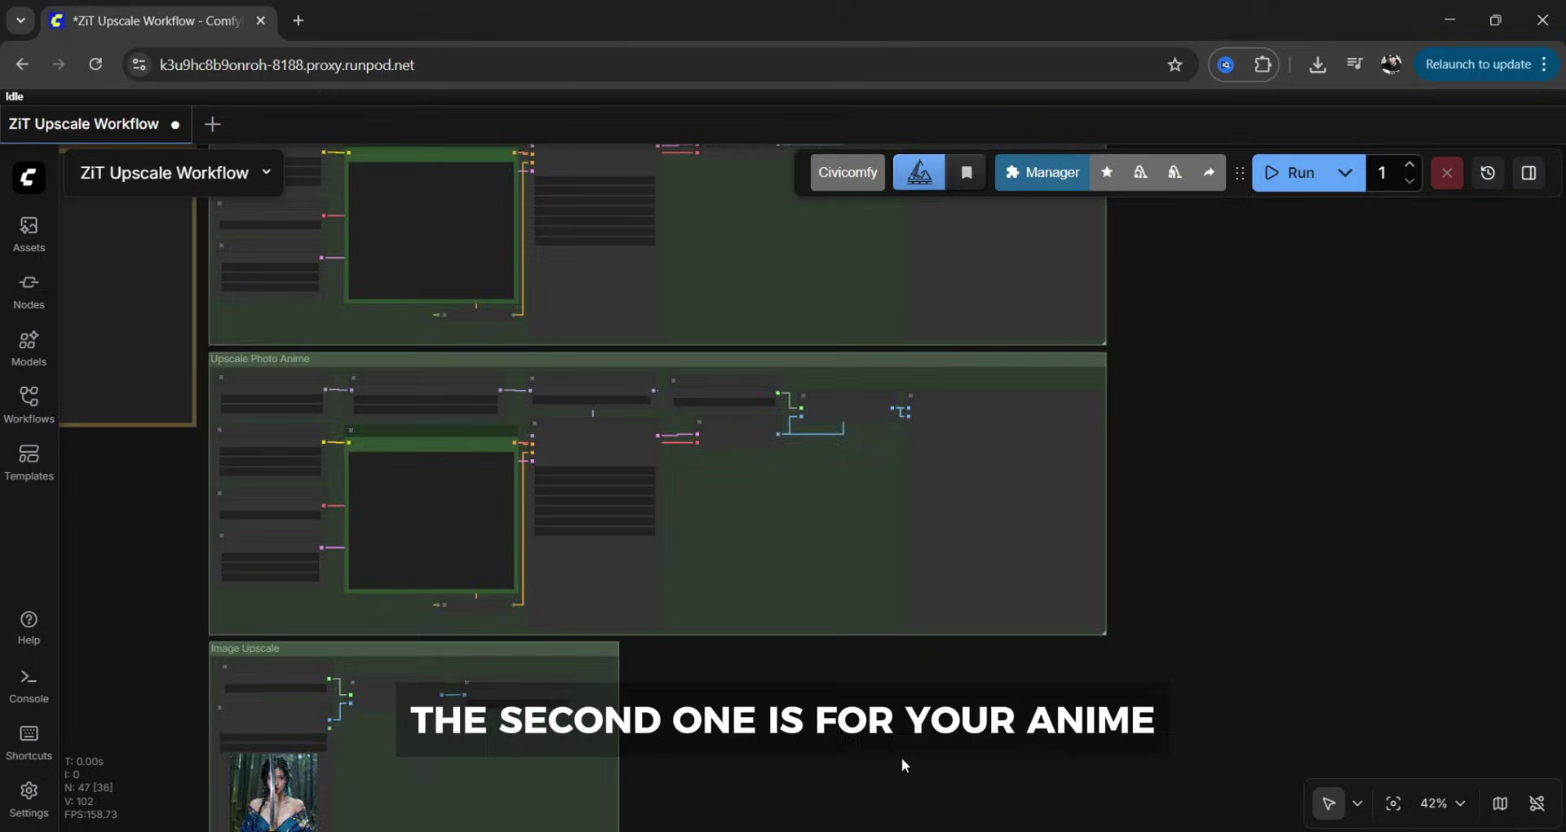
drag(902, 765, 1025, 437)
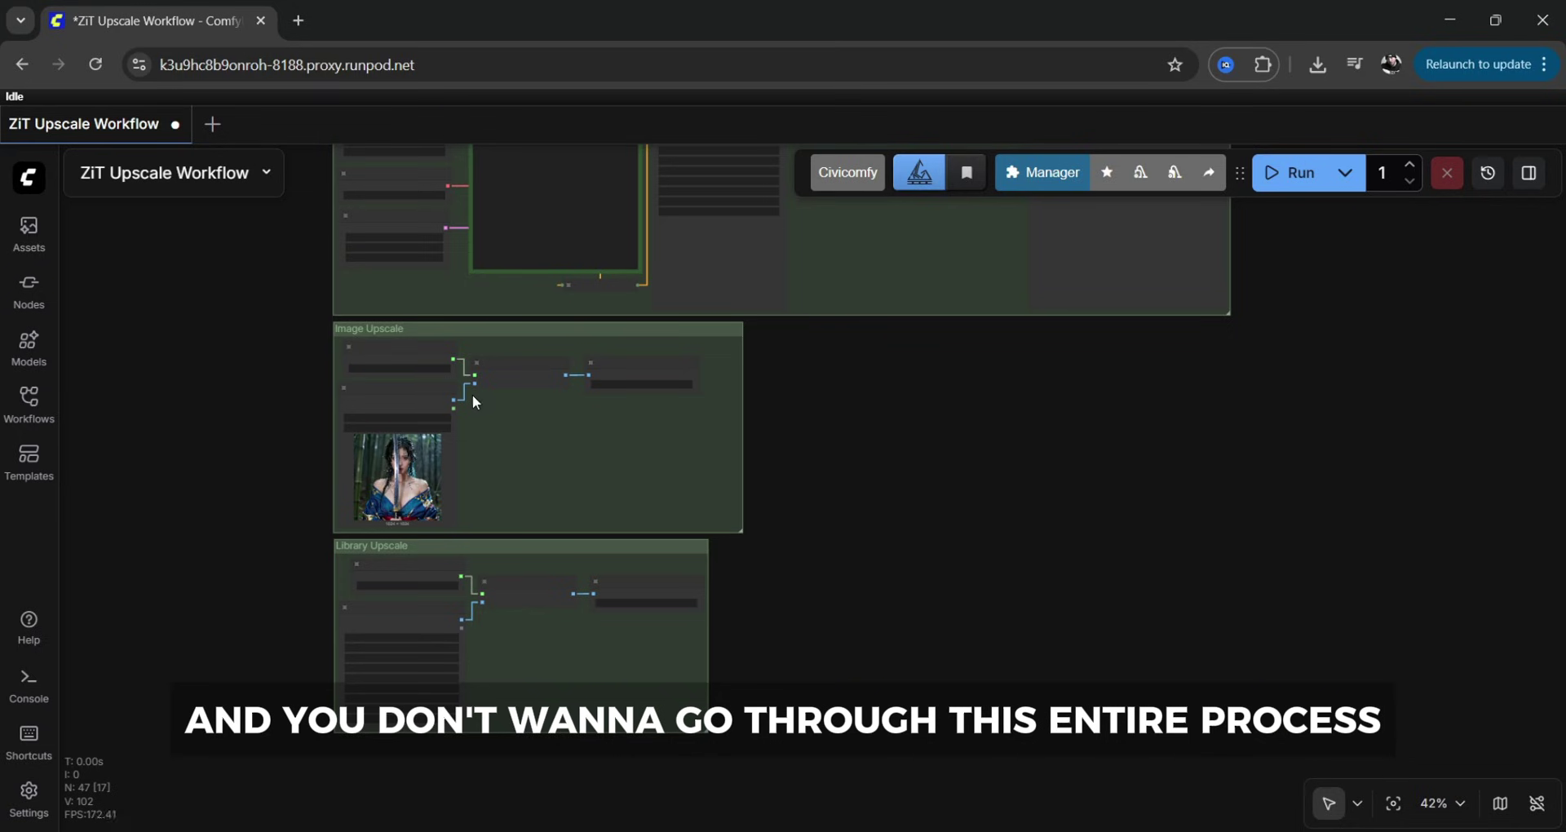
scroll(472, 394, up, 4)
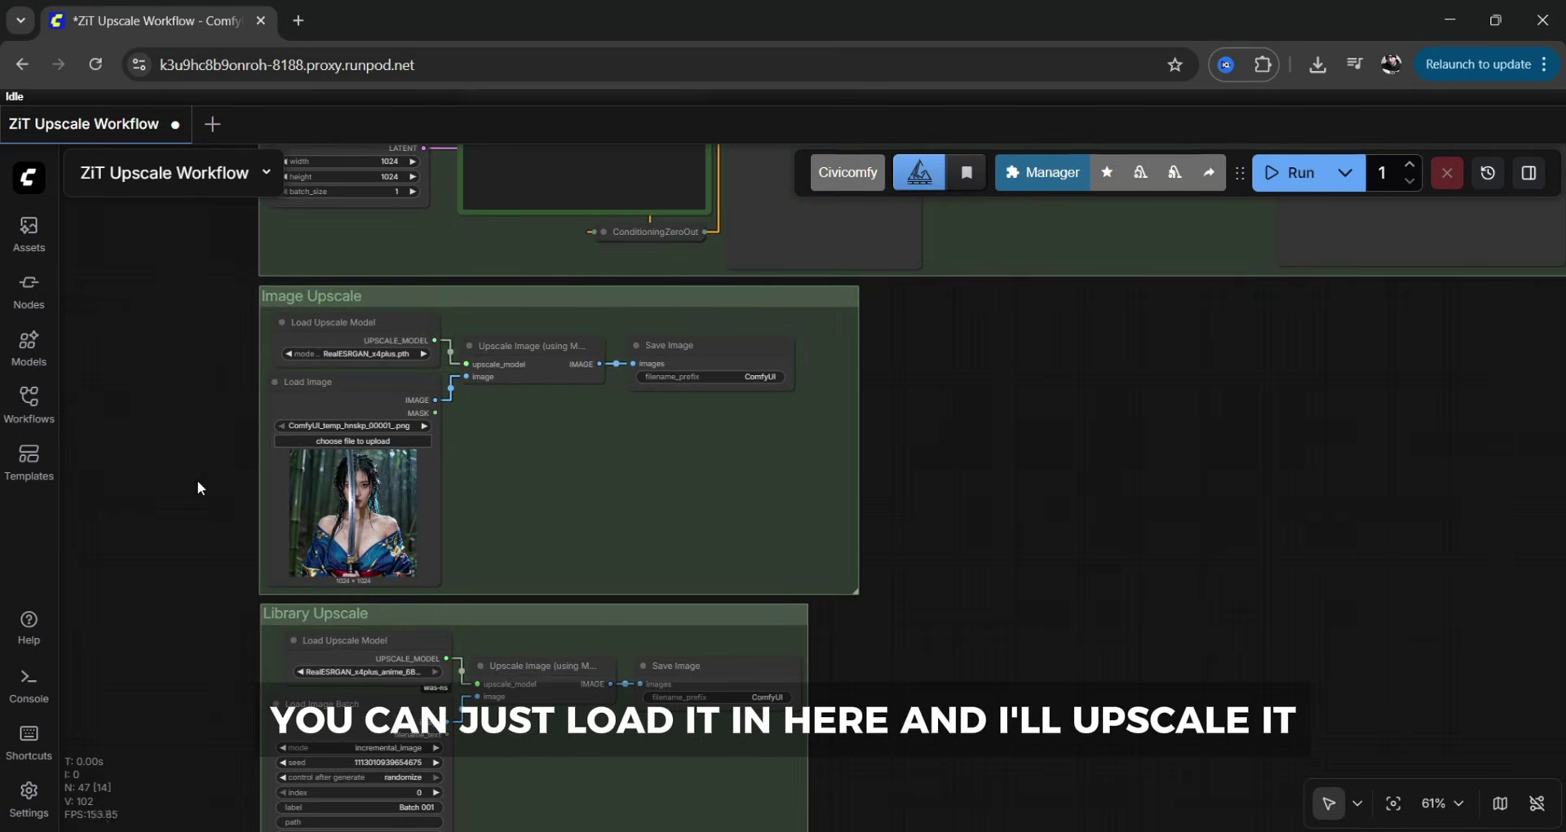
scroll(217, 447, down, 3)
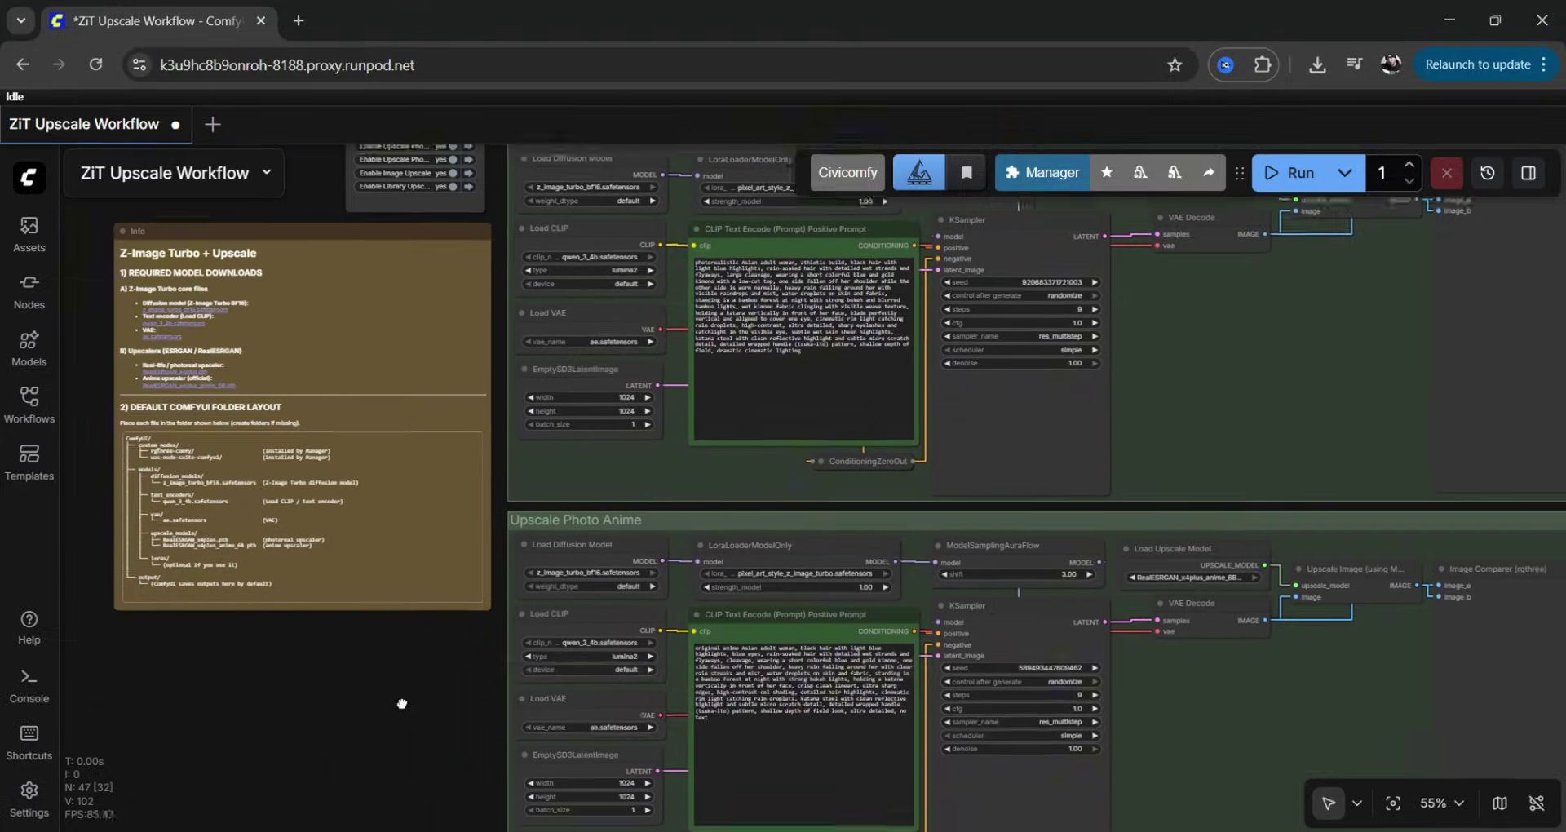
scroll(91, 344, up, 2)
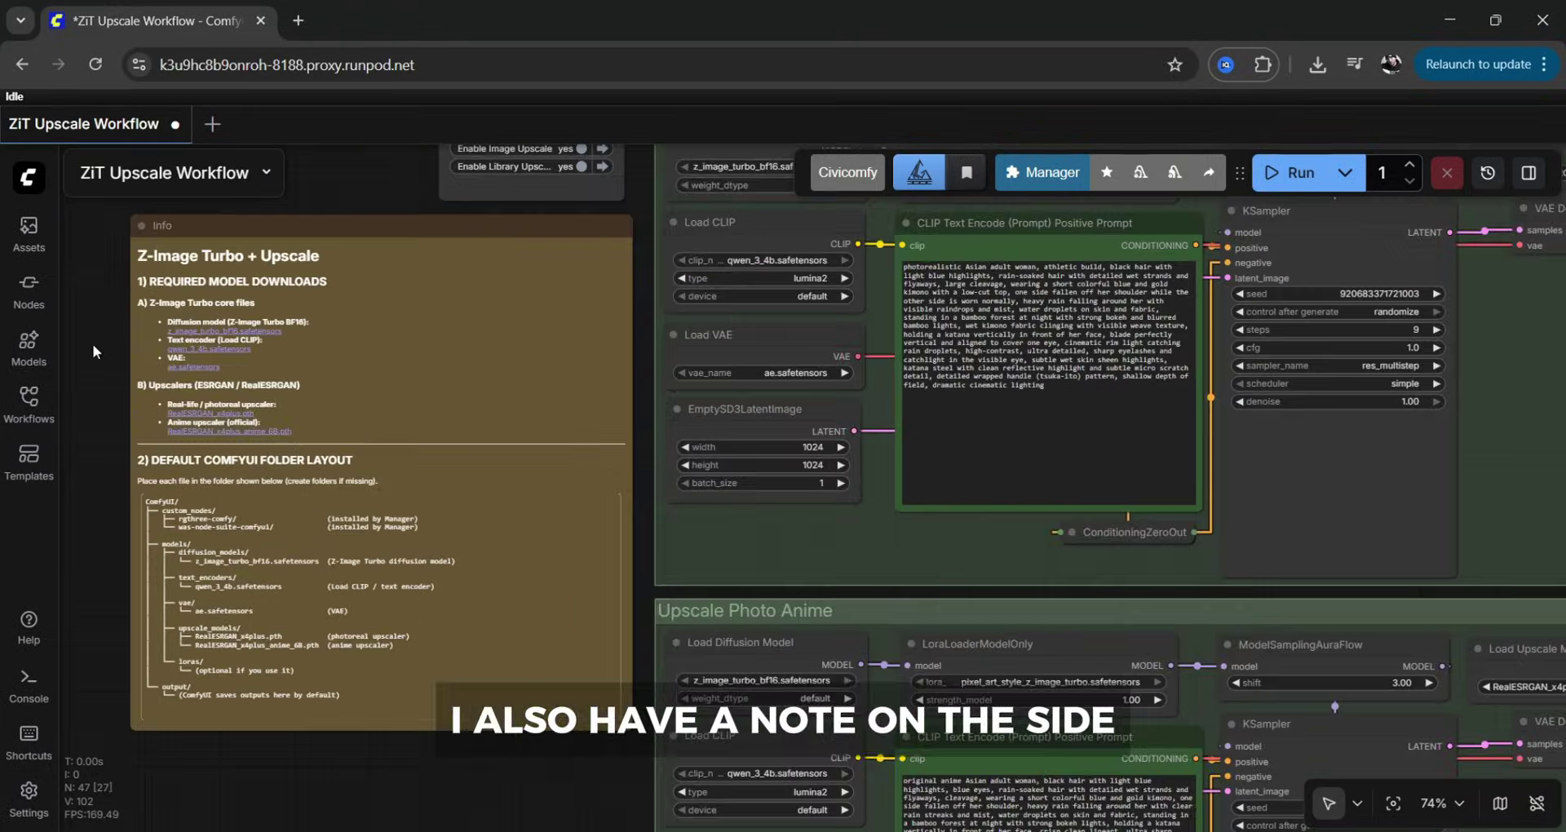
scroll(95, 344, up, 2)
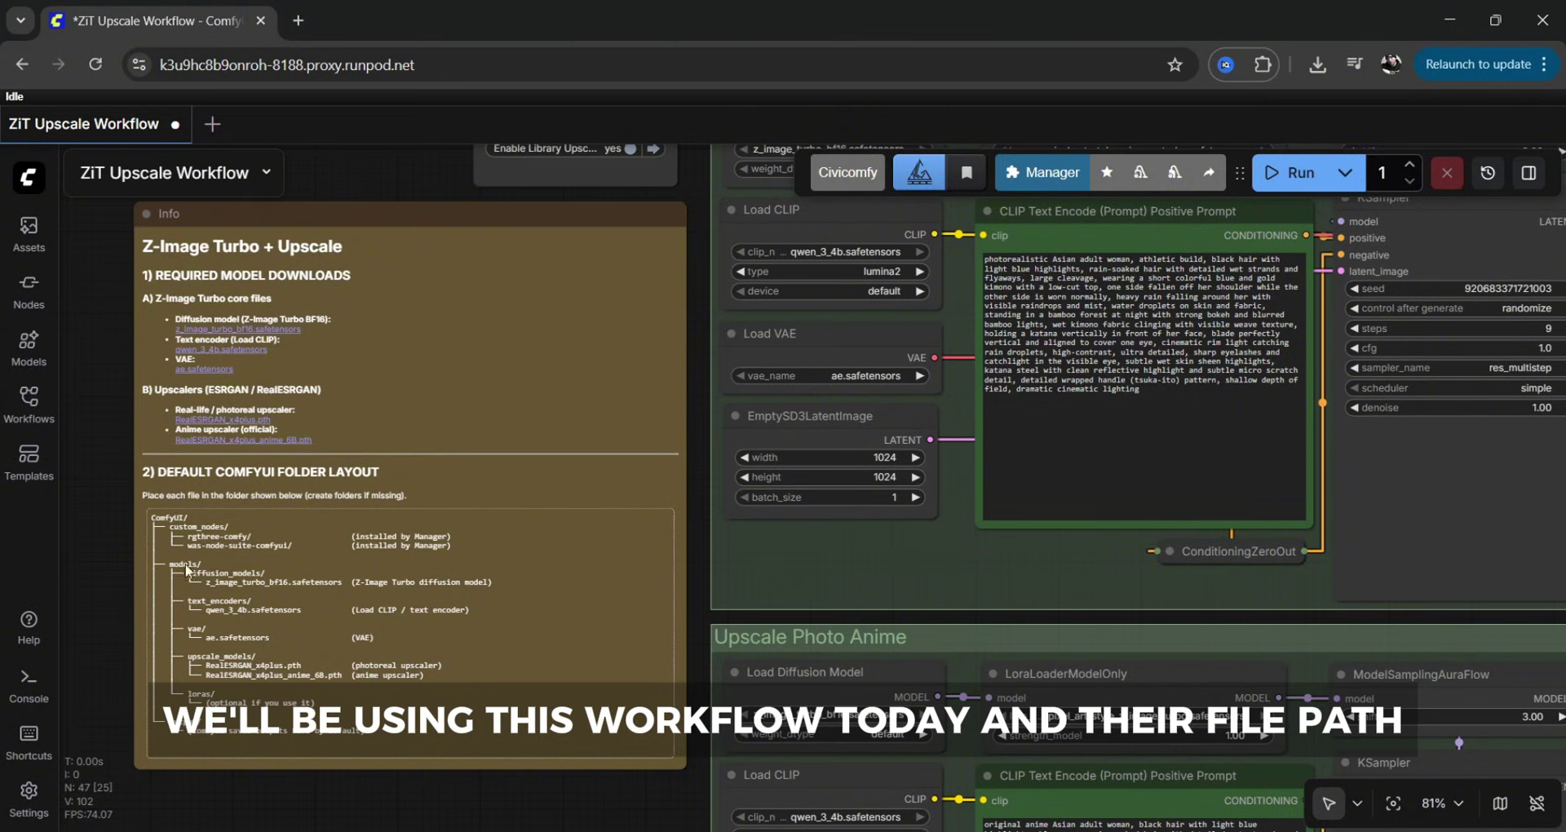
Bypass the Photo Realistic, Anime, Library and Image Upscale groups in Fast Groups Bypasser.
drag(345, 185, 370, 495)
click(440, 437)
click(439, 456)
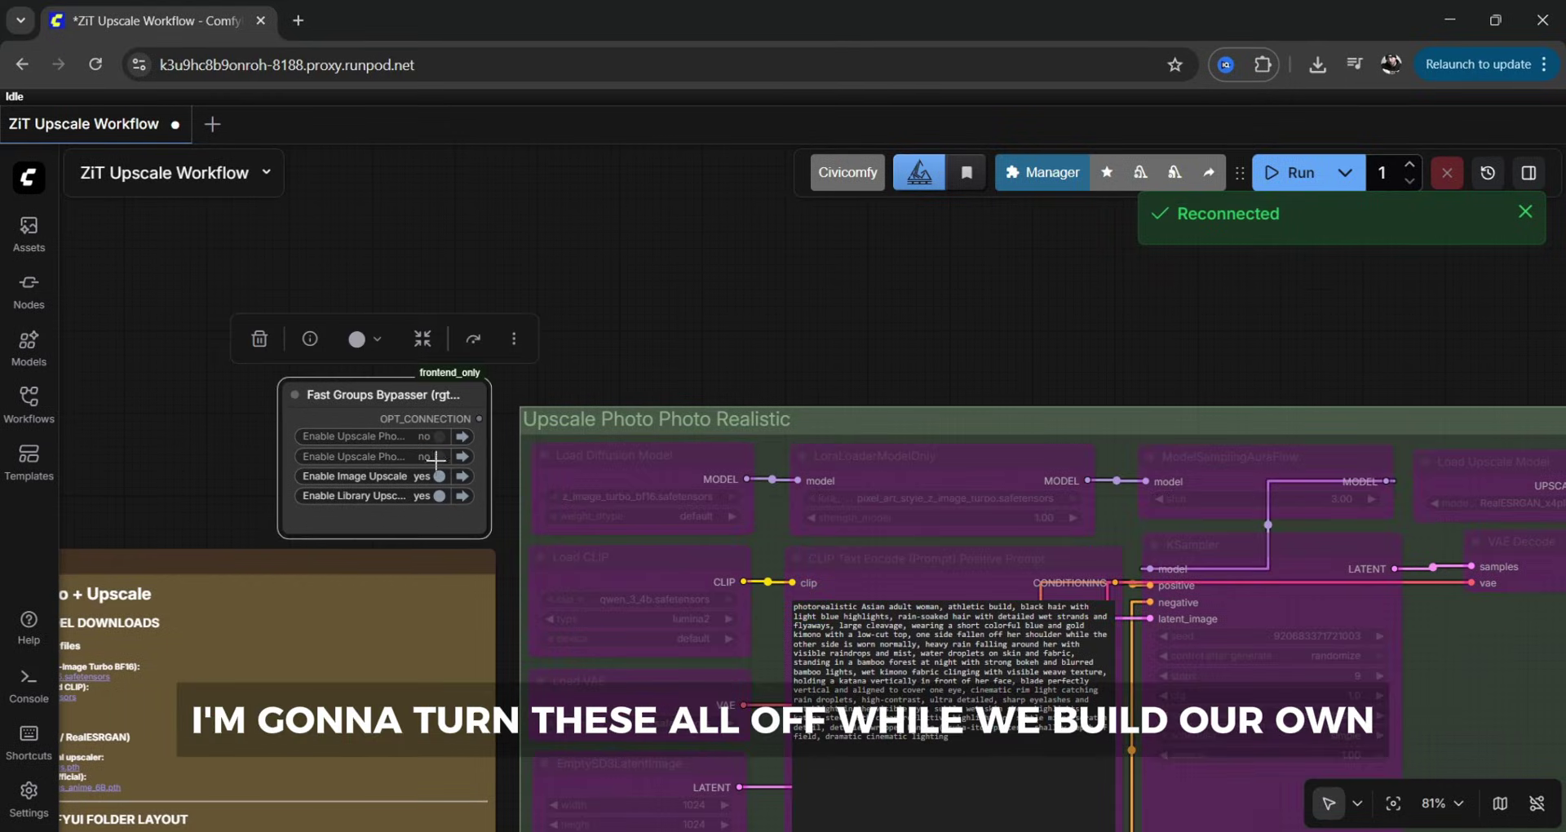
click(440, 495)
click(440, 475)
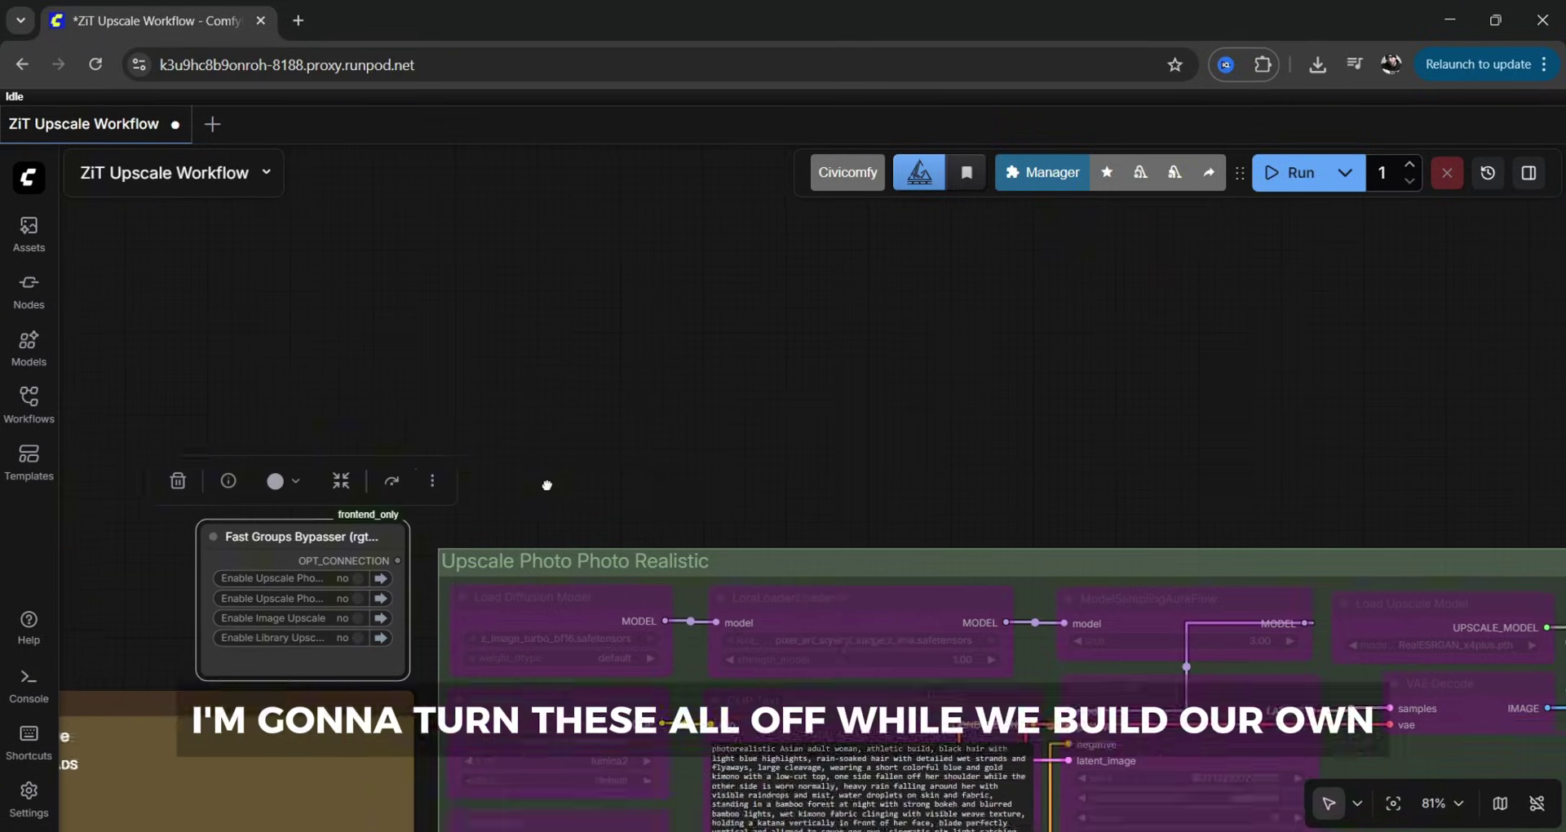
drag(617, 348, 491, 549)
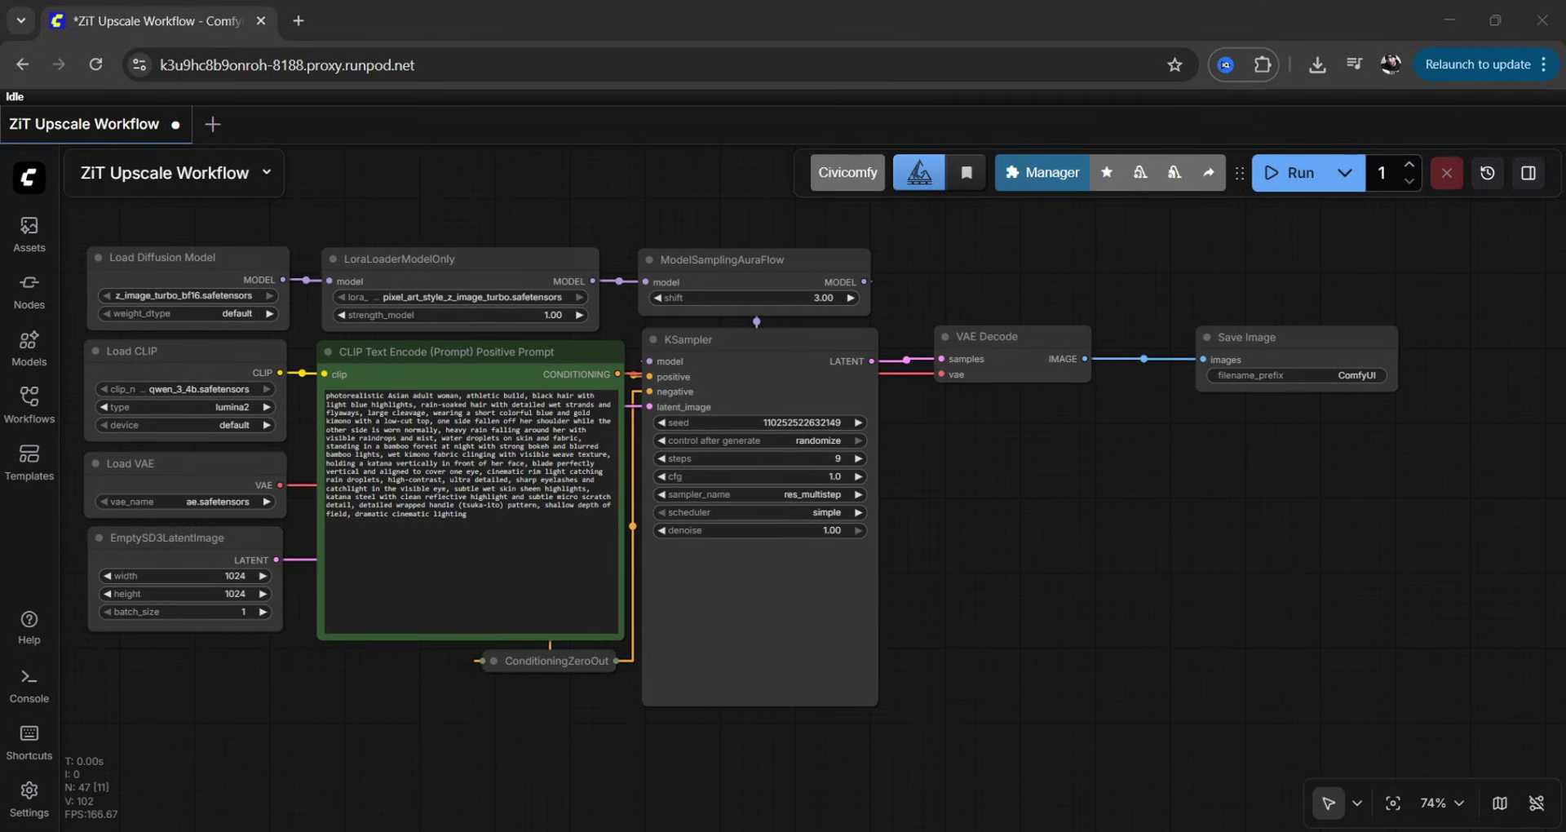
Delete the Save Image node after VAE Decode, leaving its IMAGE output unconnected.
drag(1145, 433, 889, 498)
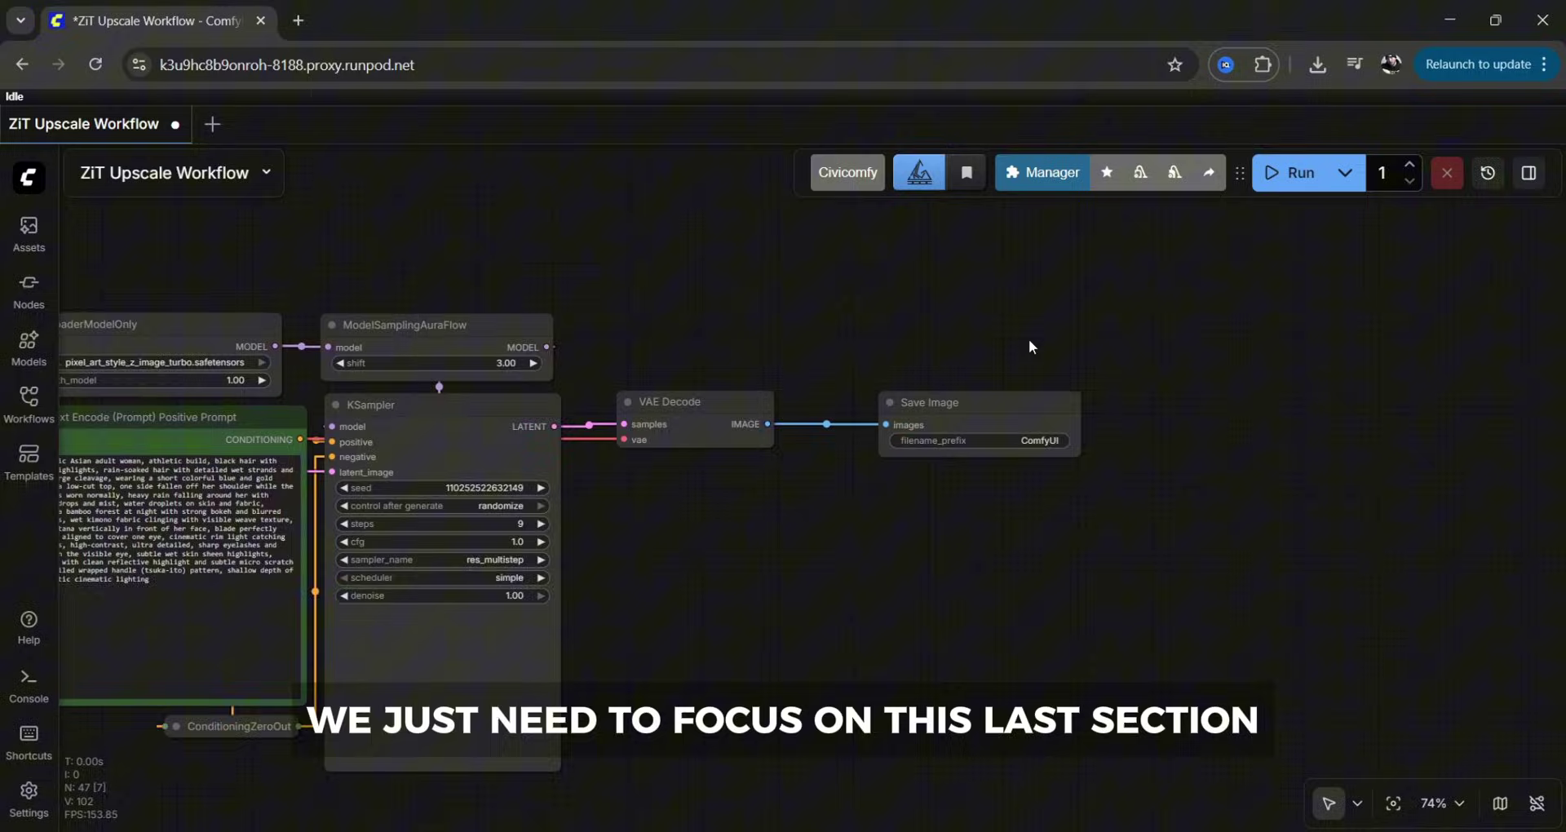
scroll(1030, 339, up, 4)
drag(1032, 341, 939, 384)
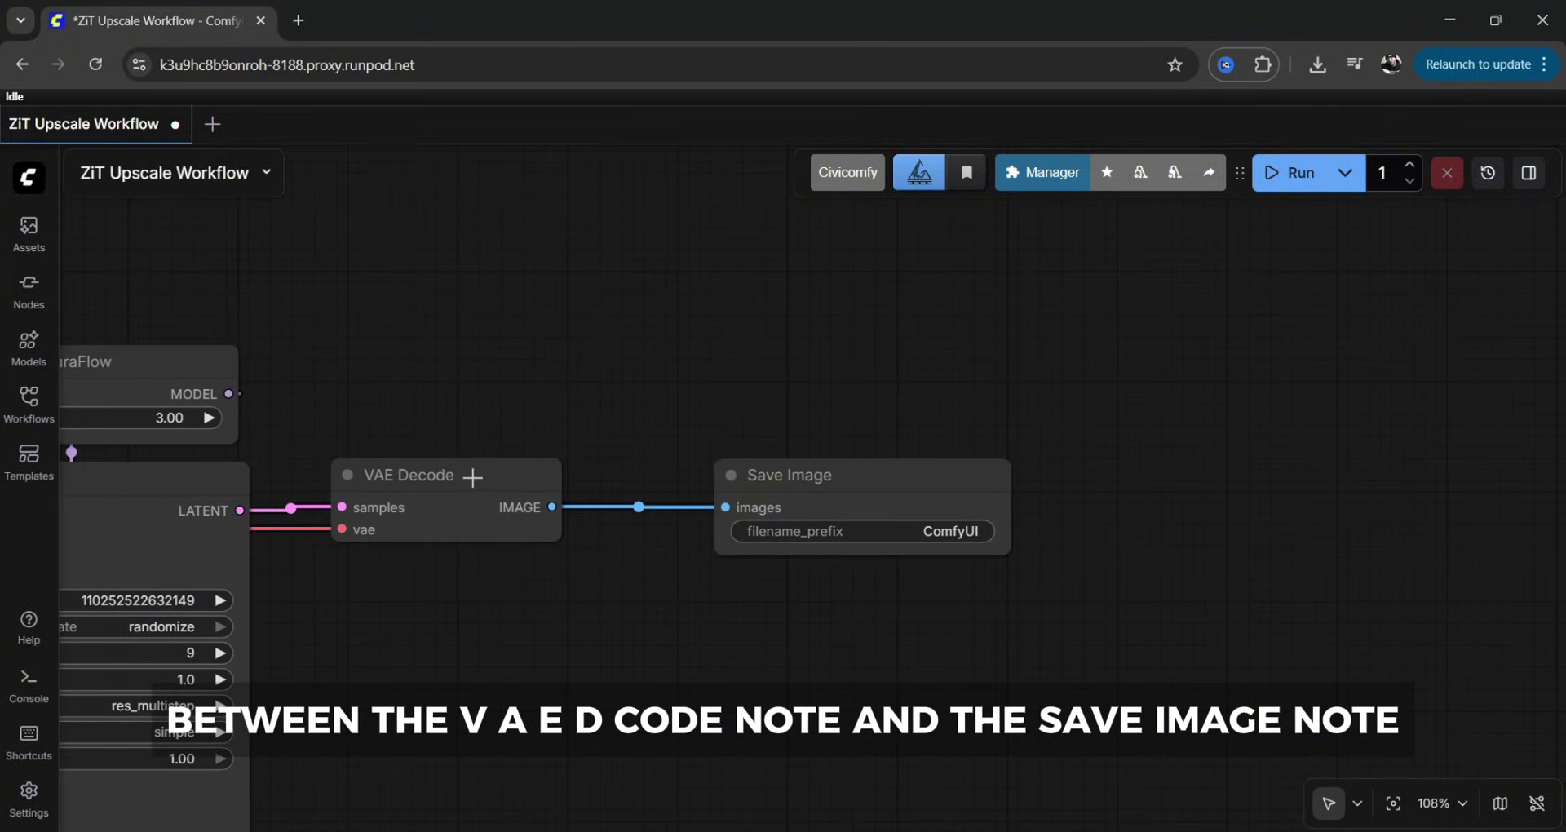
drag(784, 477, 938, 468)
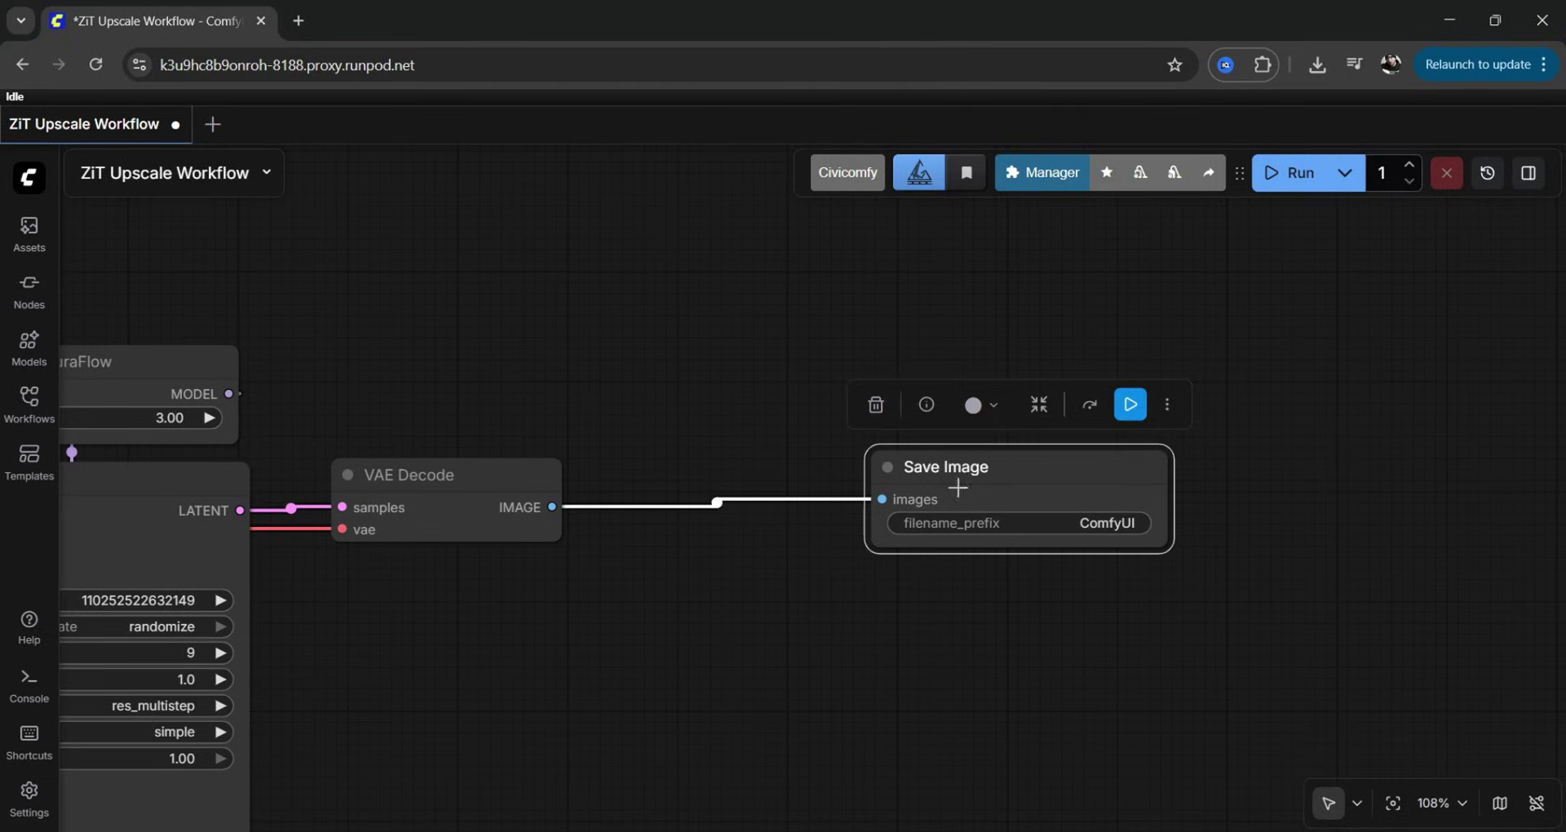
click(878, 408)
Add a Load Upscale Model node with 4x-UltraSharp.pth above VAE Decode.
drag(638, 308, 597, 403)
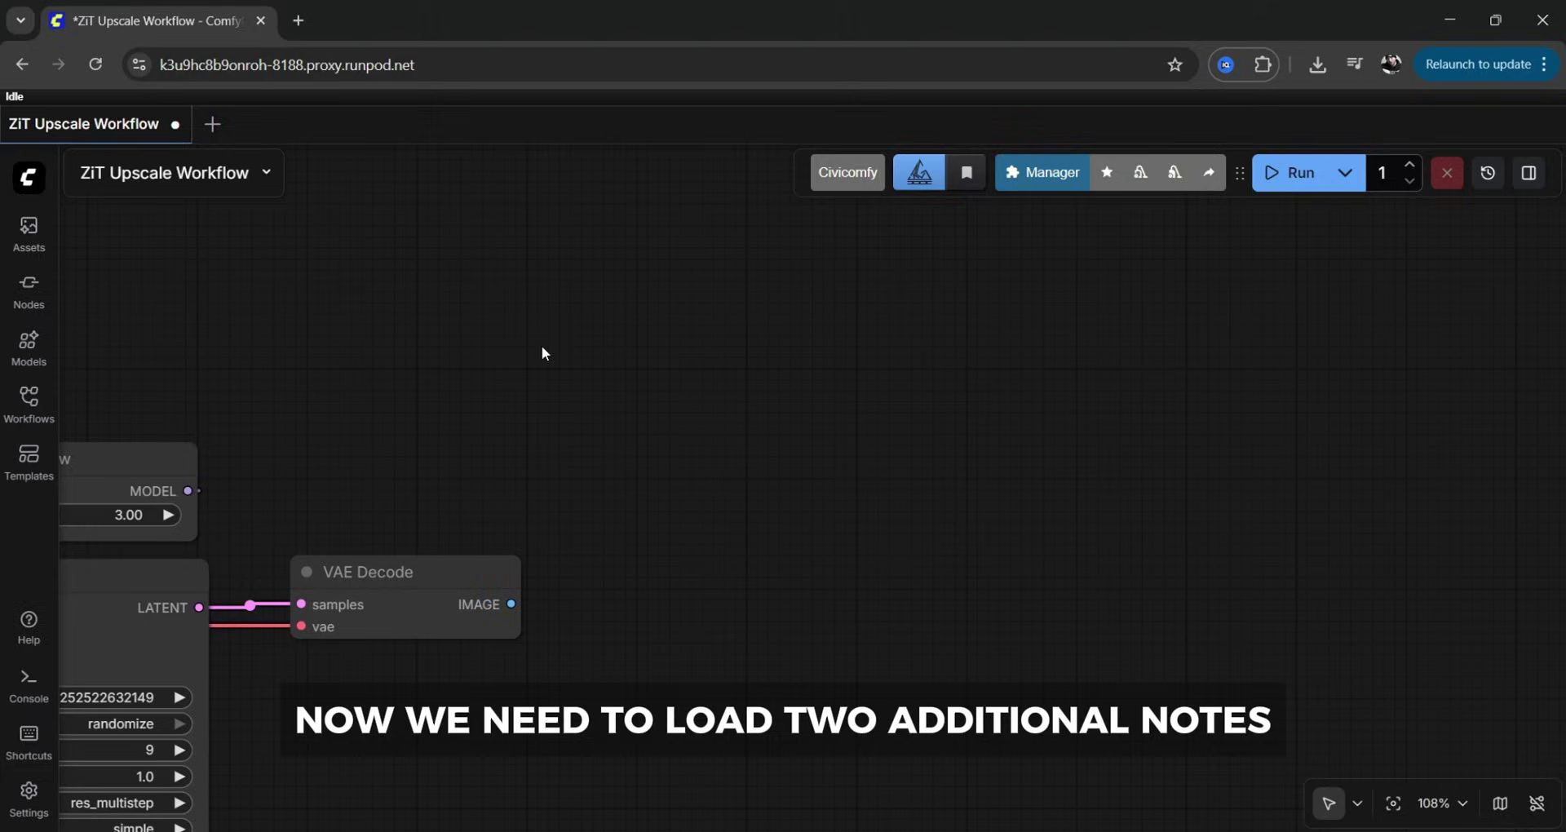
double_click(542, 345)
text(upscale)
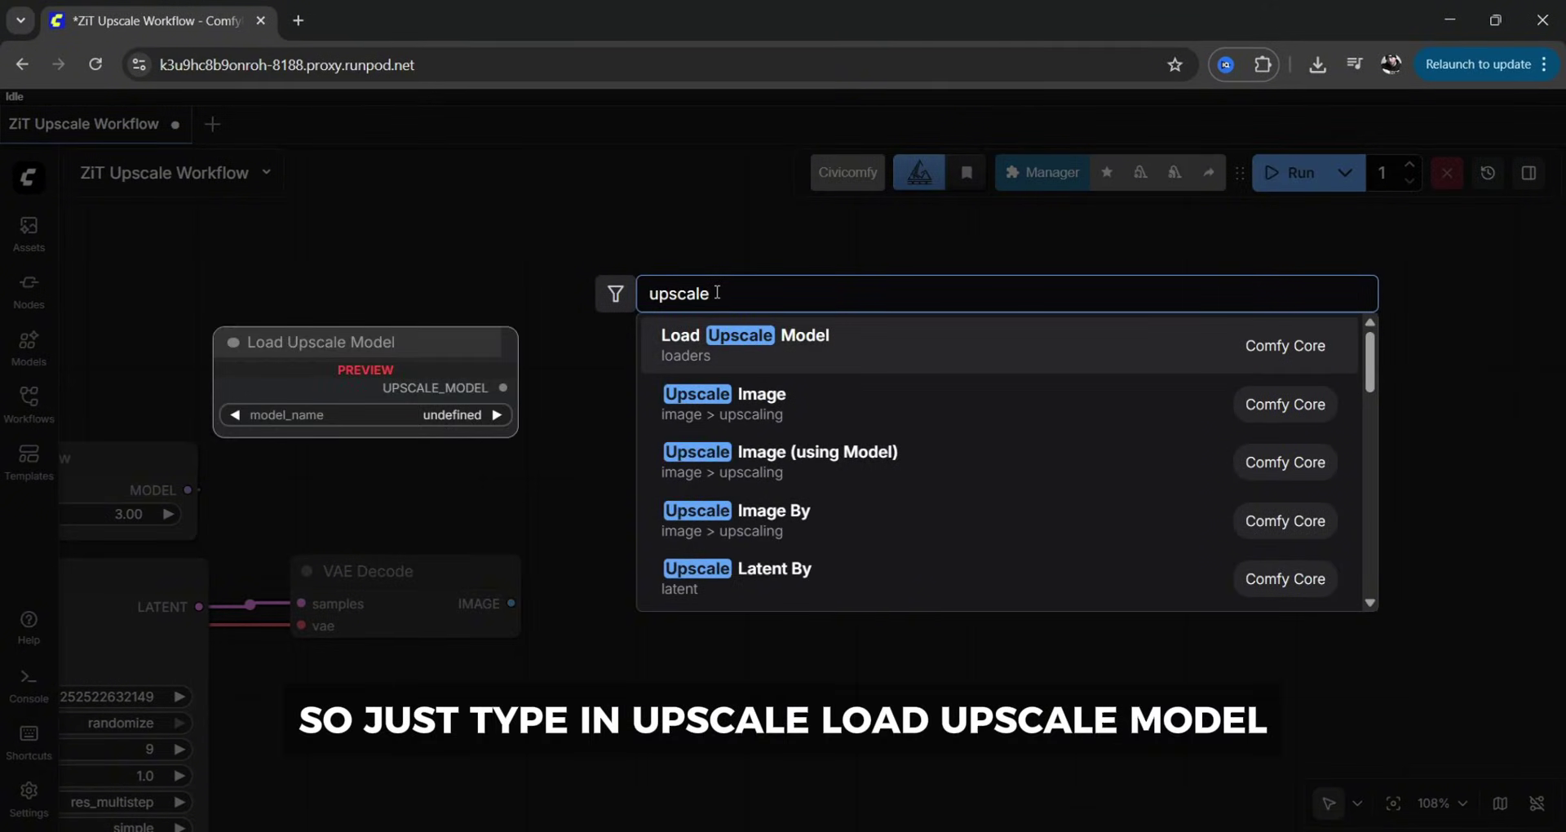
click(799, 346)
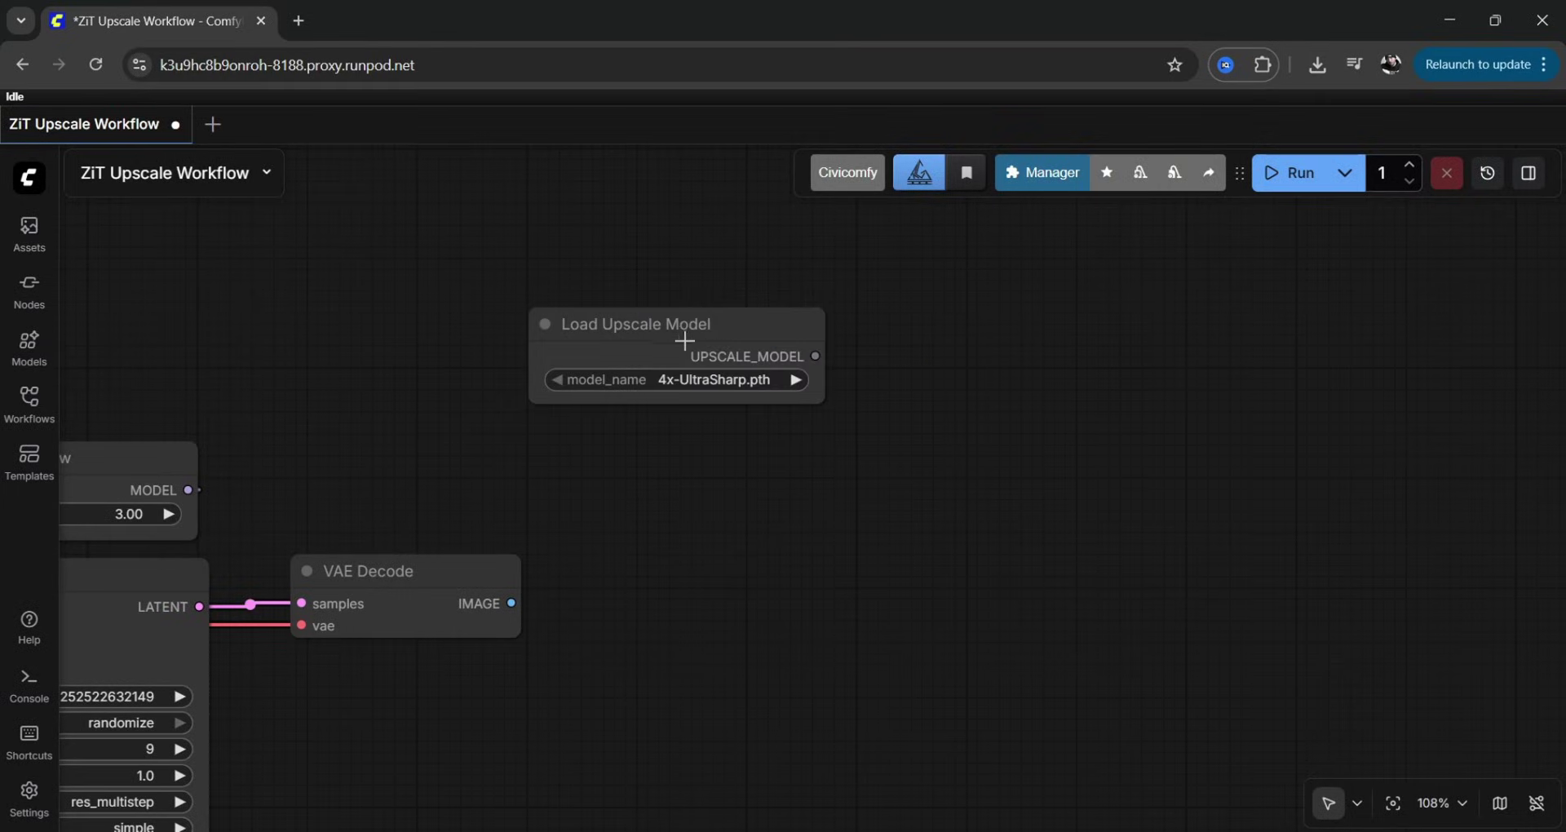
drag(686, 343, 484, 377)
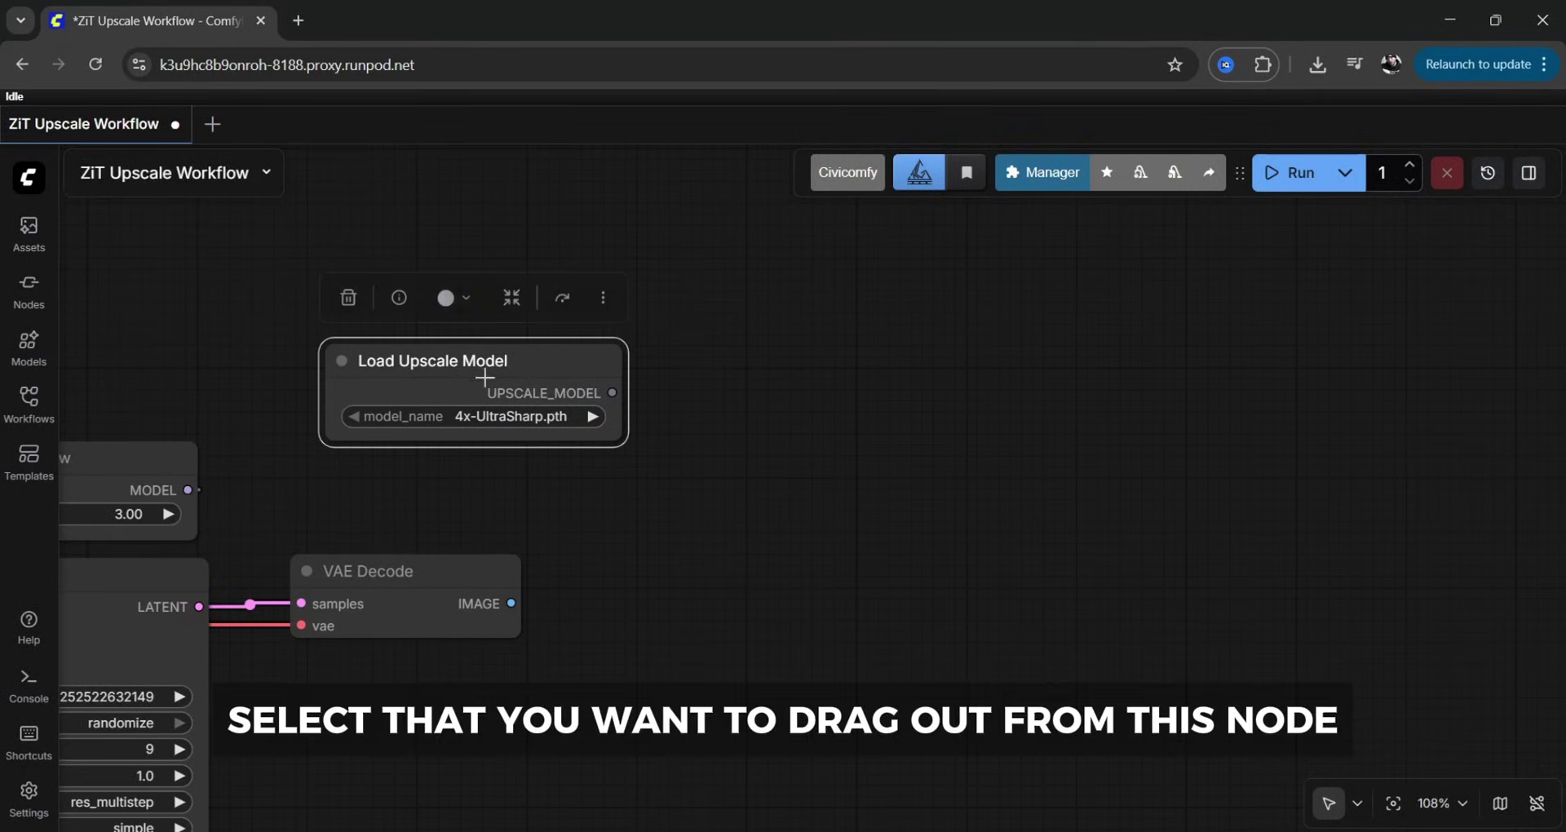
click(814, 395)
Add Upscale Image (using Model) from the loader's output and feed it VAE Decode's IMAGE.
drag(615, 392, 730, 399)
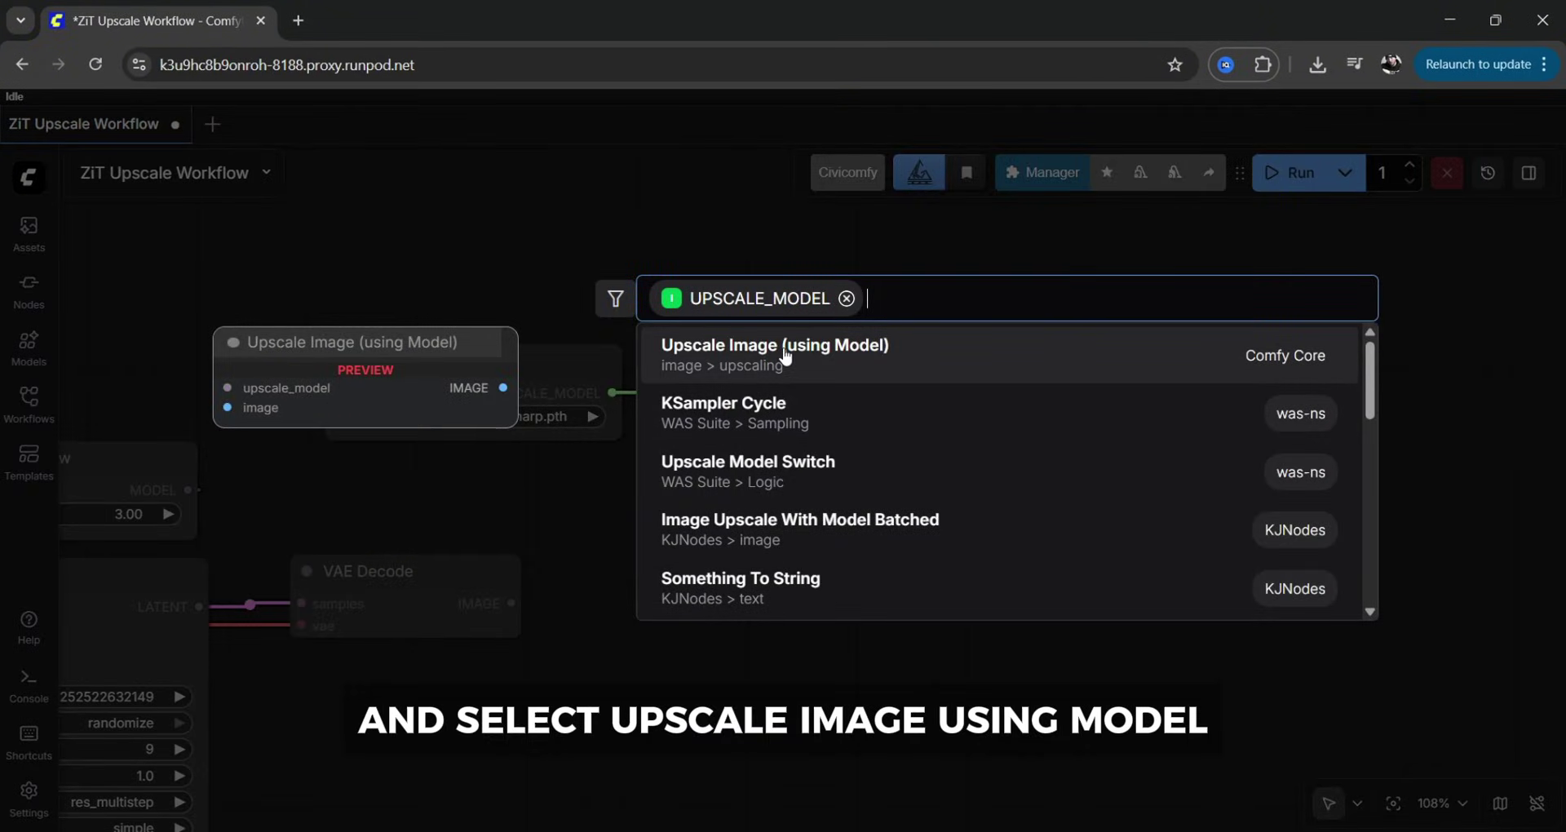
click(852, 357)
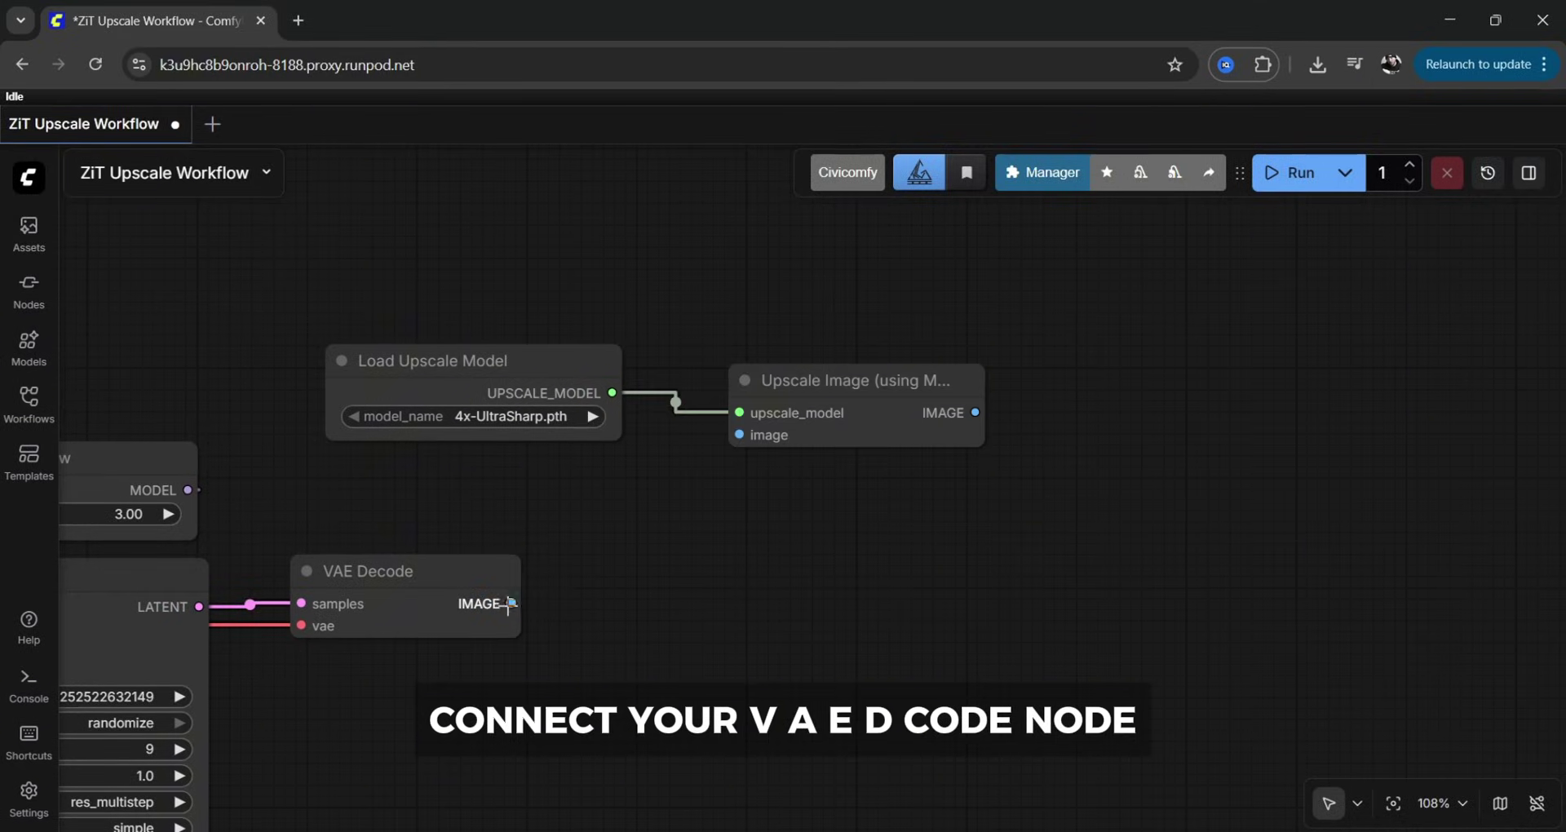
drag(511, 602, 739, 435)
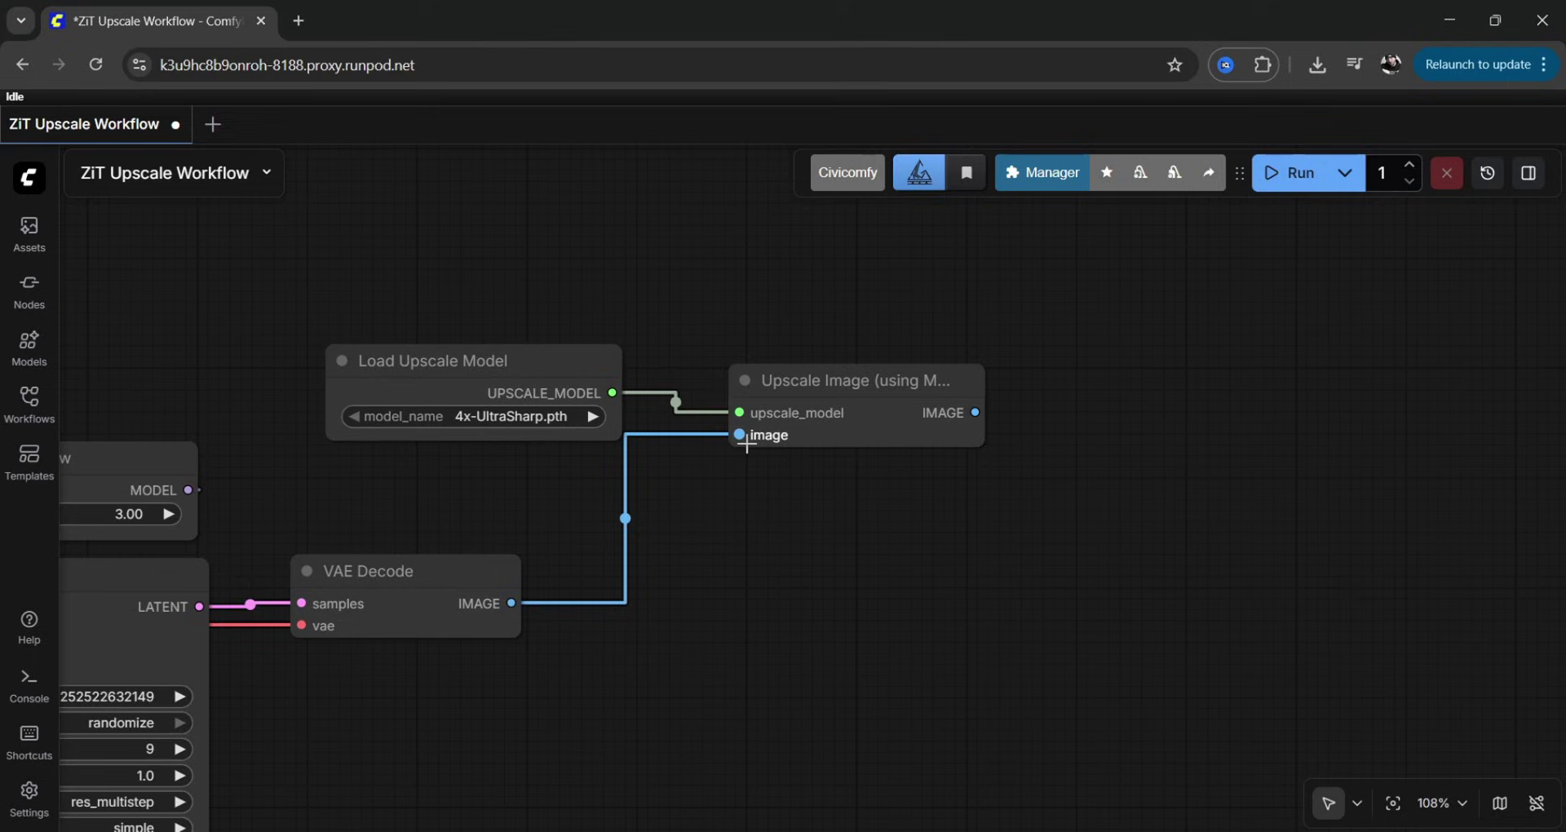
click(537, 349)
Add an Image Comparer (rgthree) node with the upscaled image wired to image_a.
drag(971, 571, 633, 549)
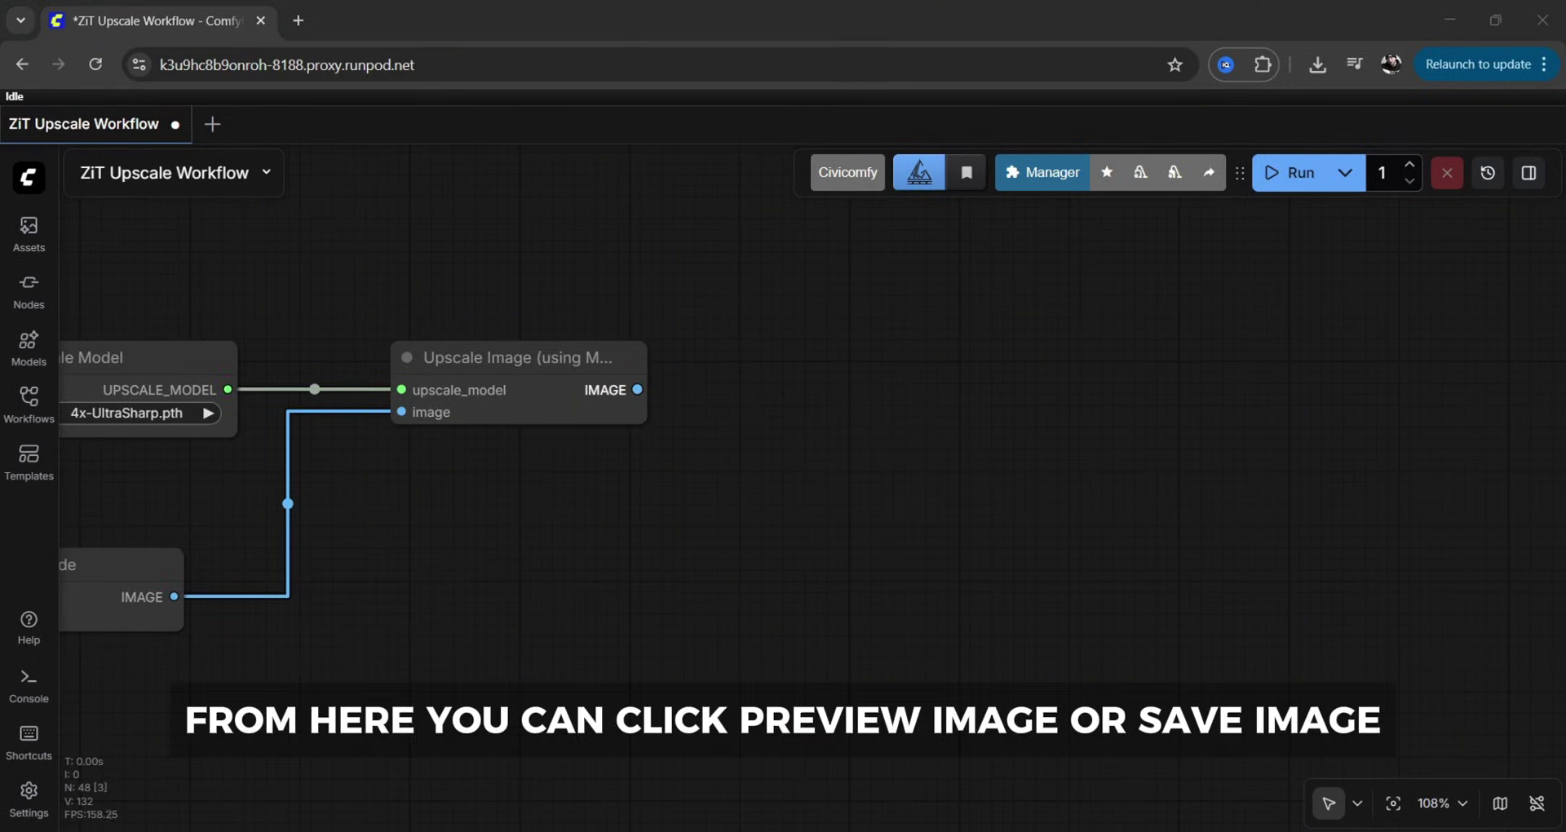
drag(638, 389, 776, 390)
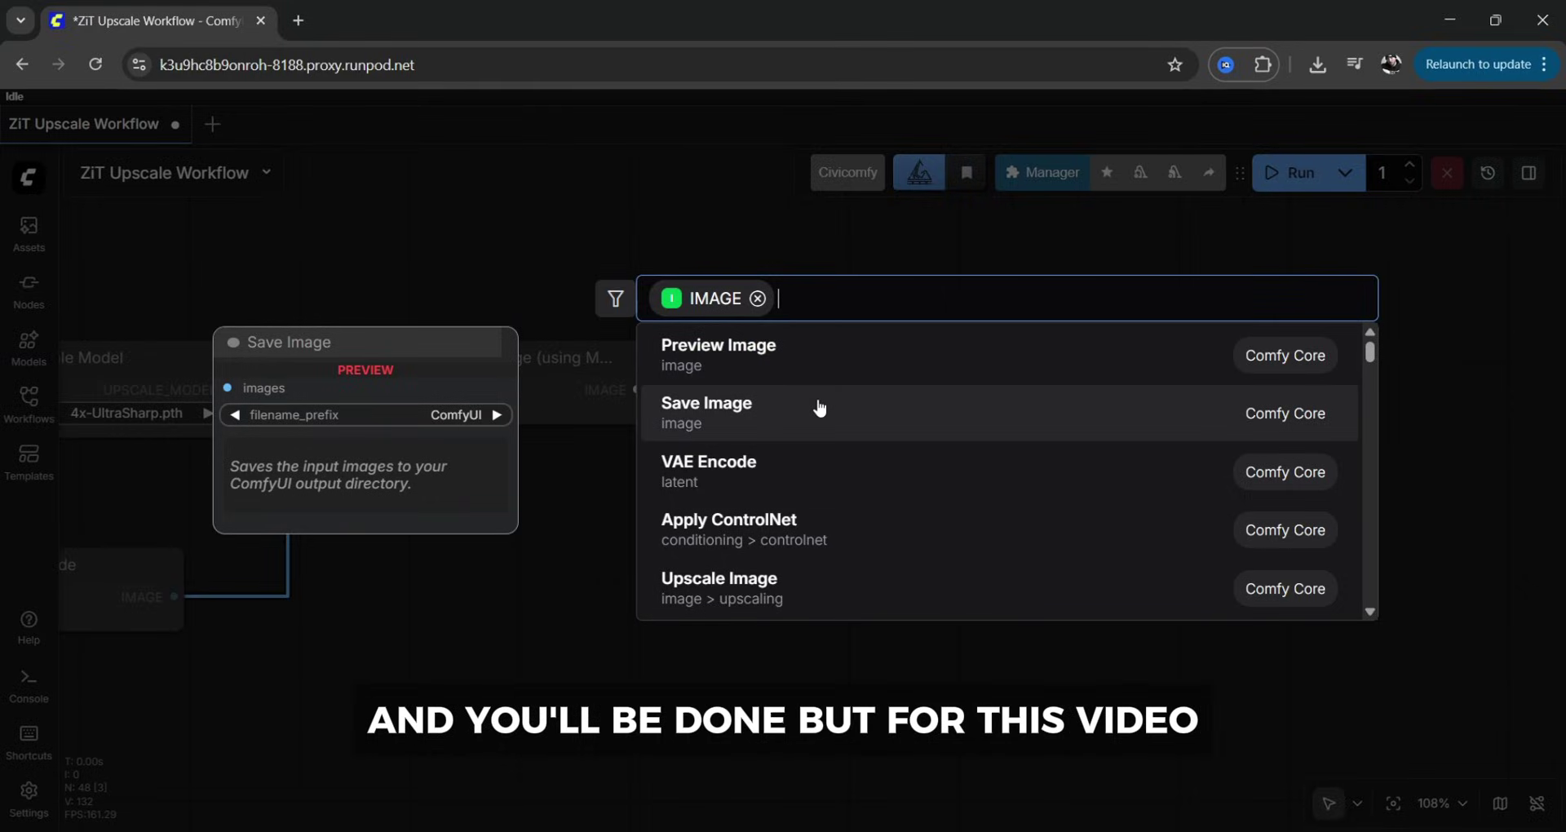
text(image compar)
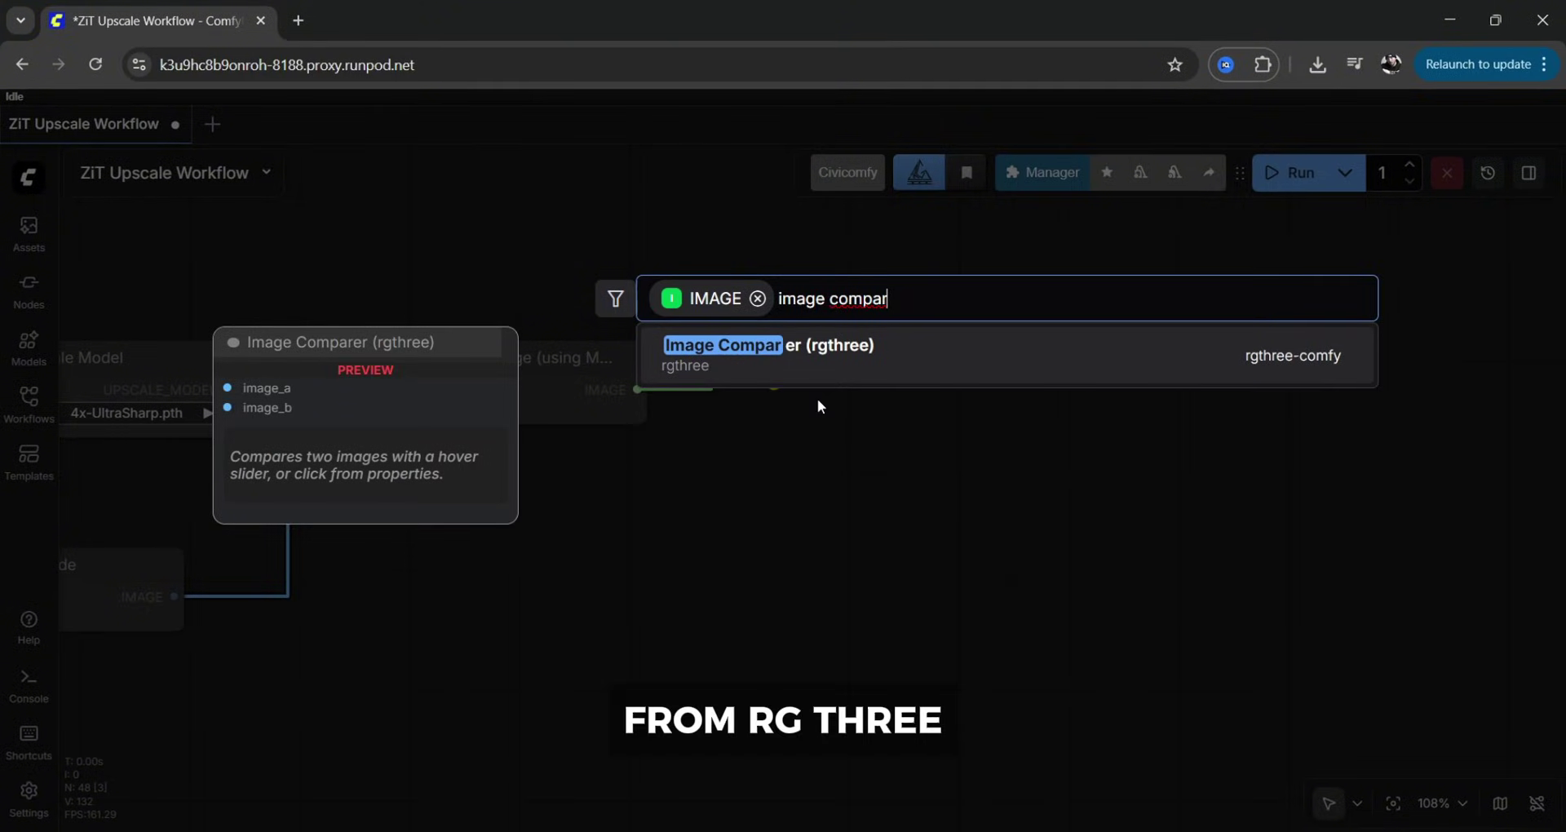
drag(859, 349, 861, 365)
click(860, 365)
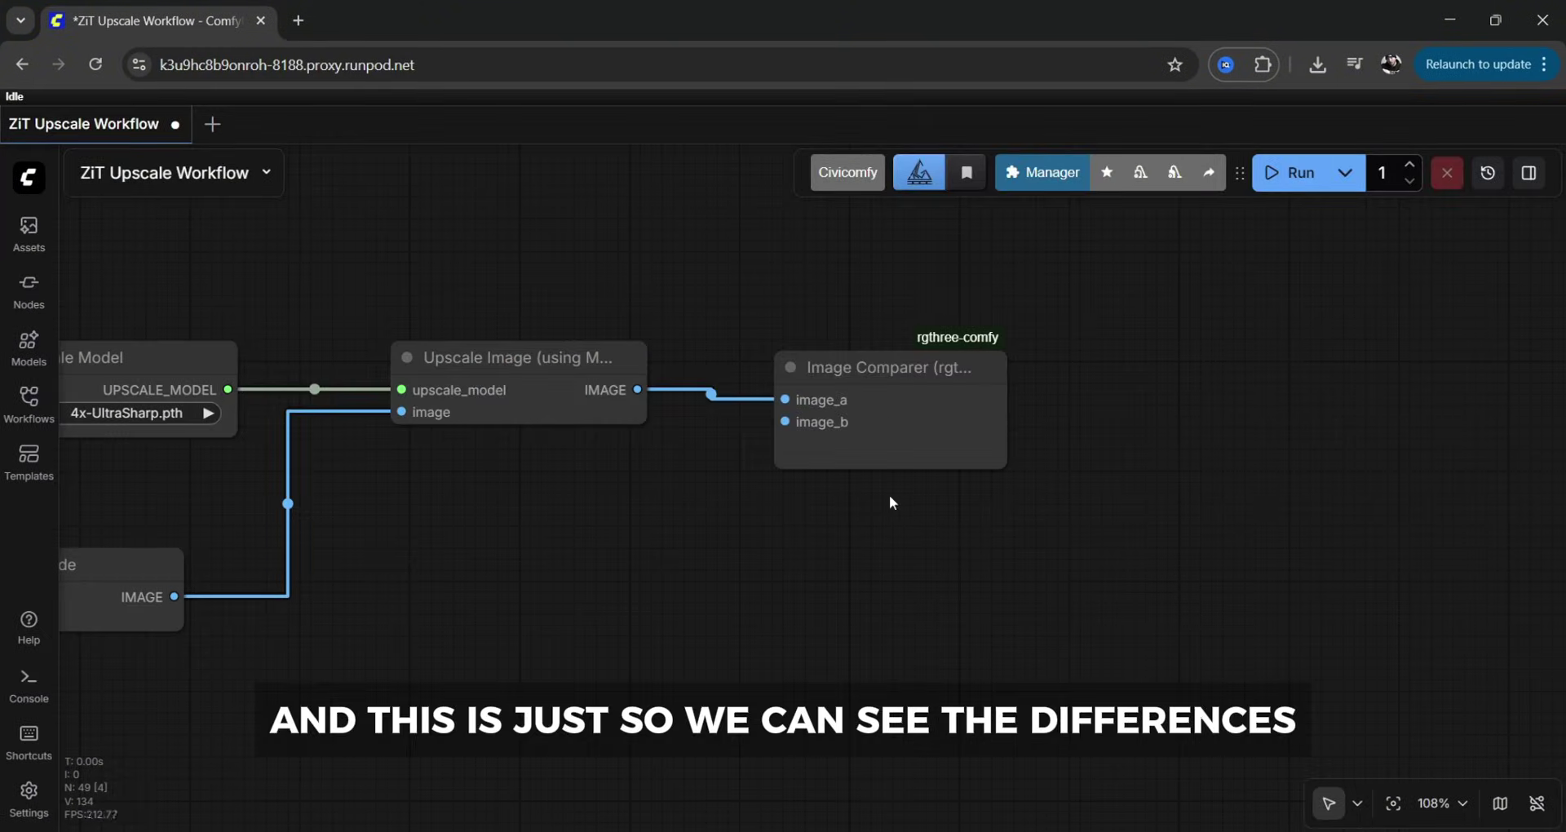
click(849, 363)
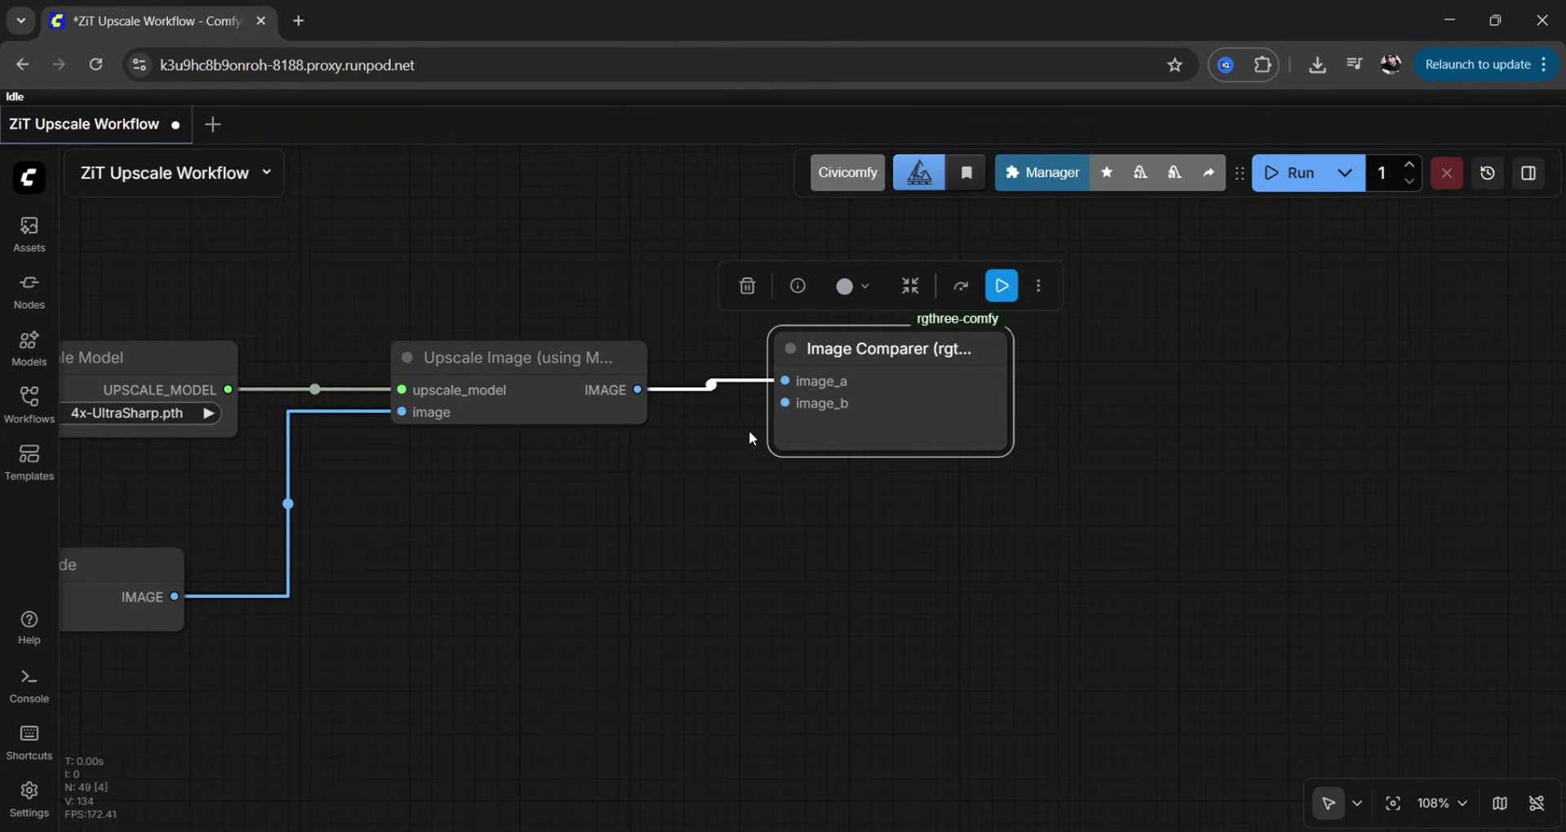
Connect VAE Decode's original image to image_b and move the comparer lower left.
drag(638, 389, 175, 596)
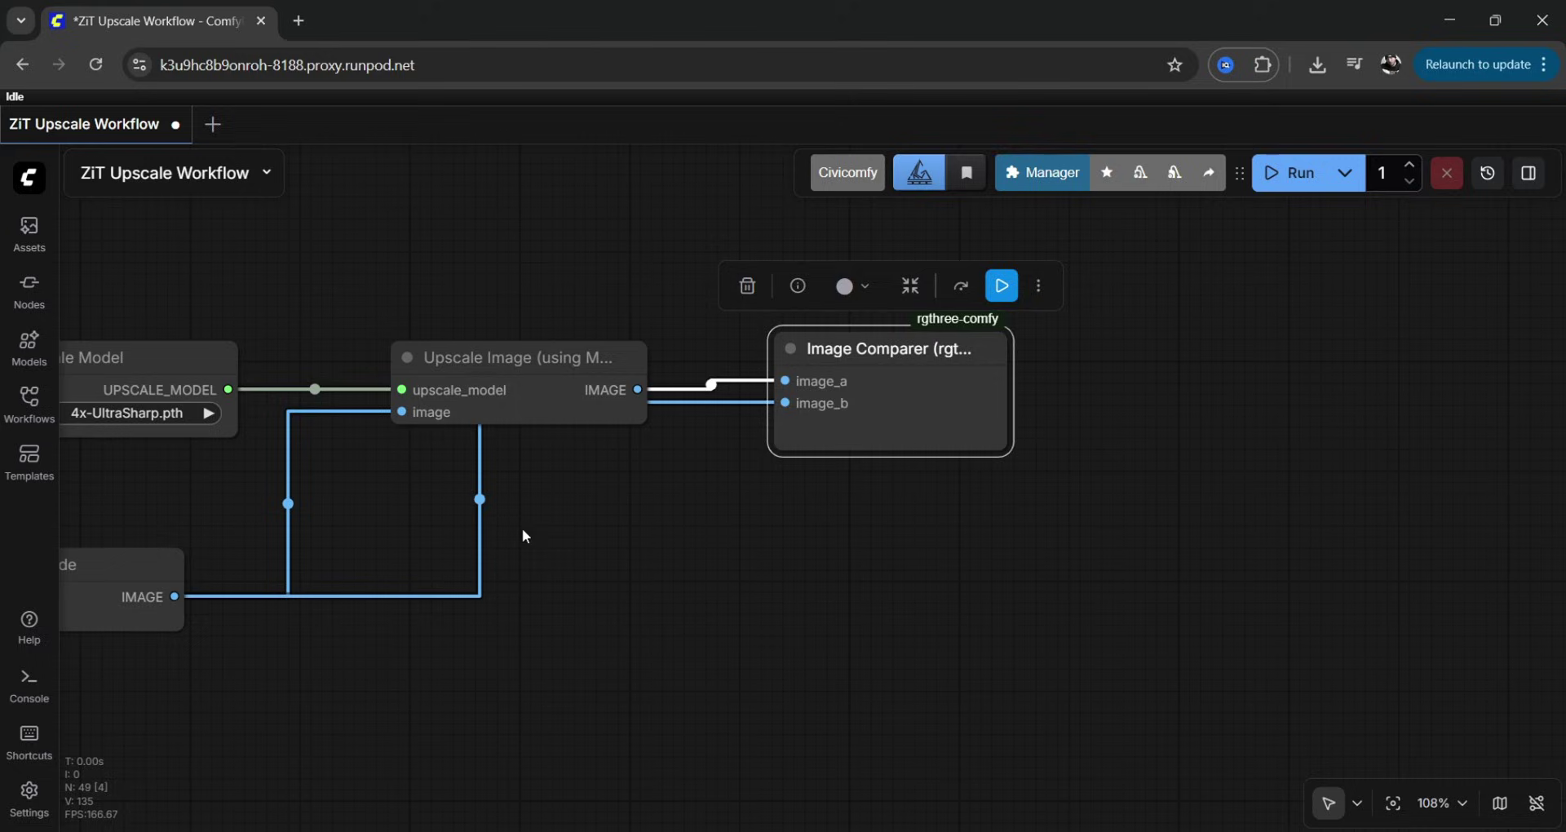
drag(873, 365, 850, 468)
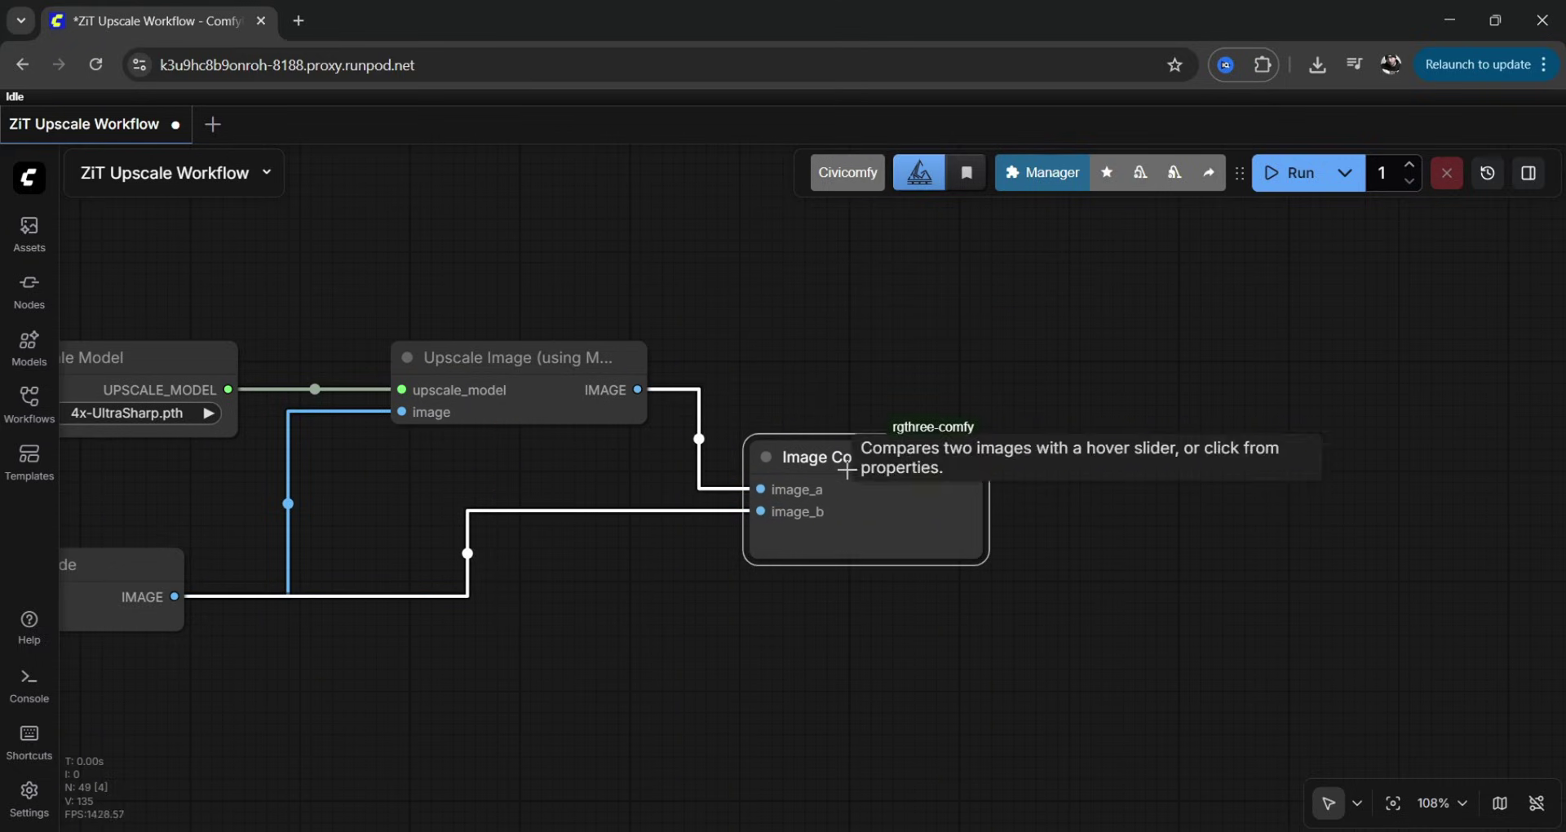
click(783, 320)
scroll(868, 480, down, 1)
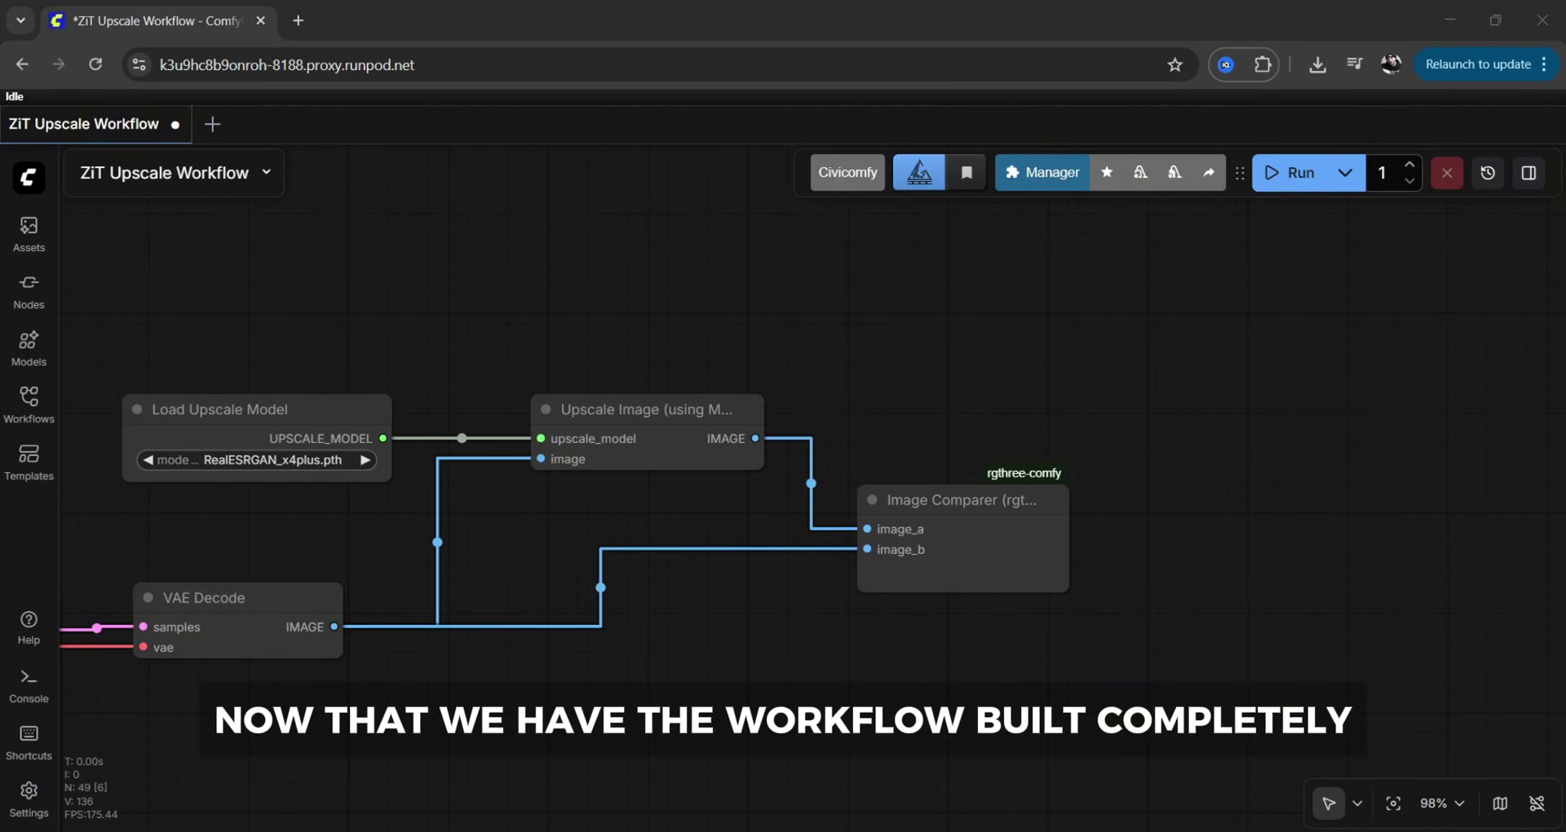
Set the Load Upscale Model node to RealESRGAN_x4plus.pth.
drag(399, 336, 664, 322)
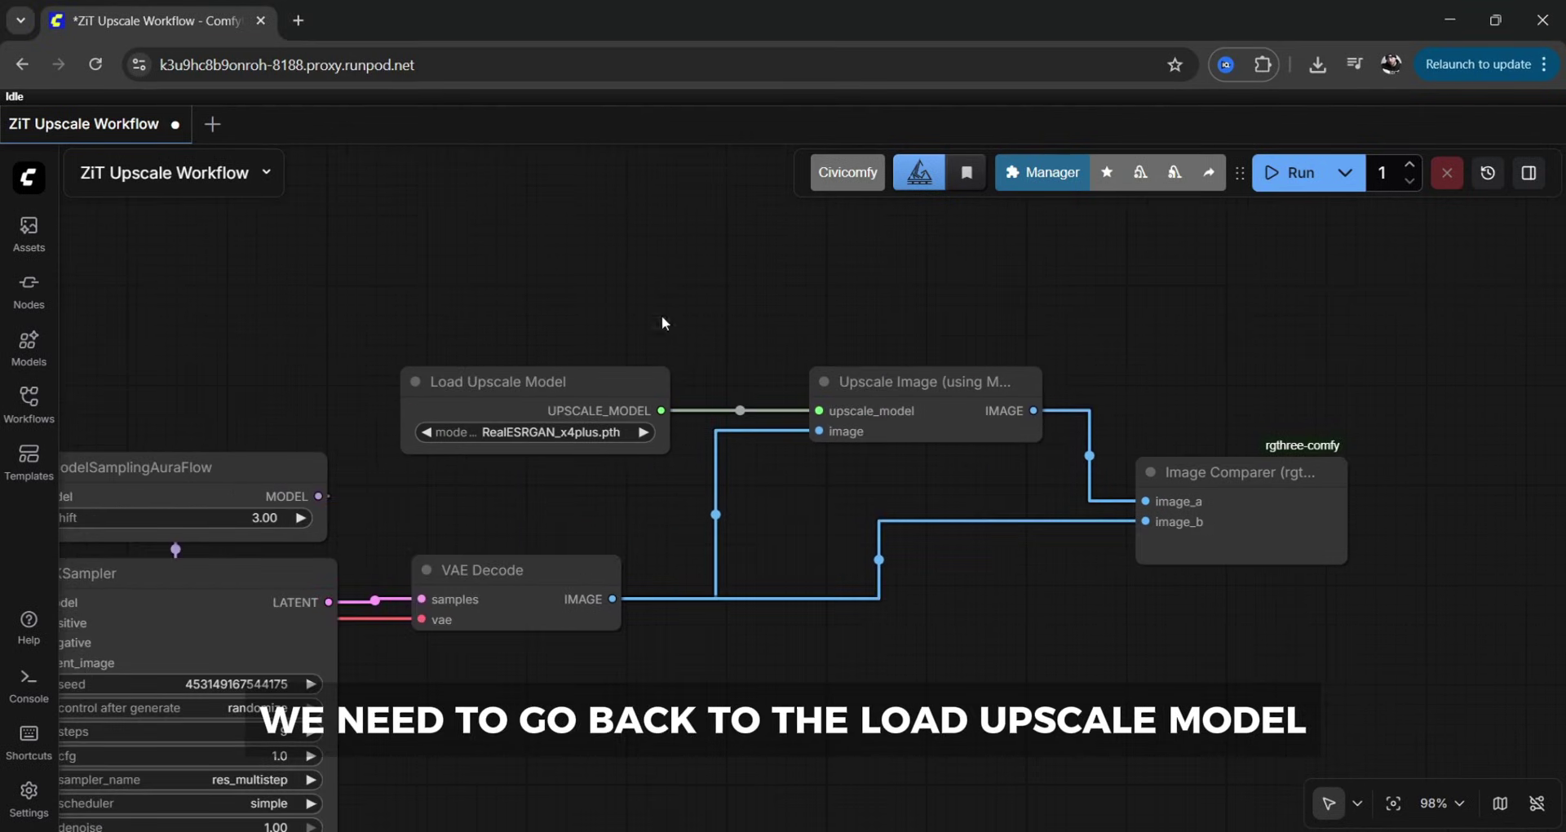
click(534, 432)
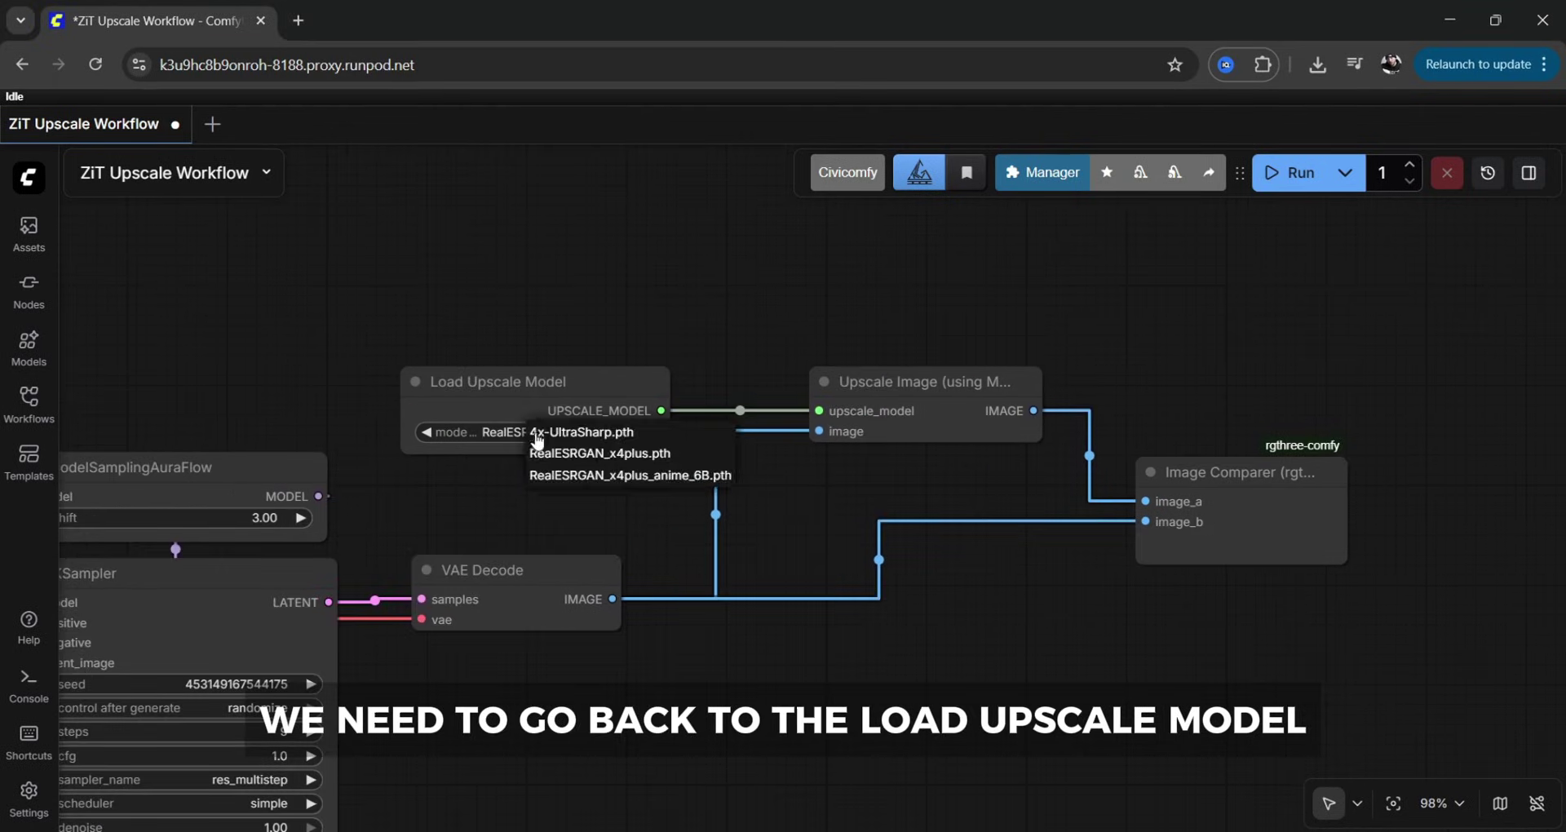
click(629, 459)
Bypass the LoraLoaderModelOnly node with Ctrl+B.
drag(279, 378, 685, 312)
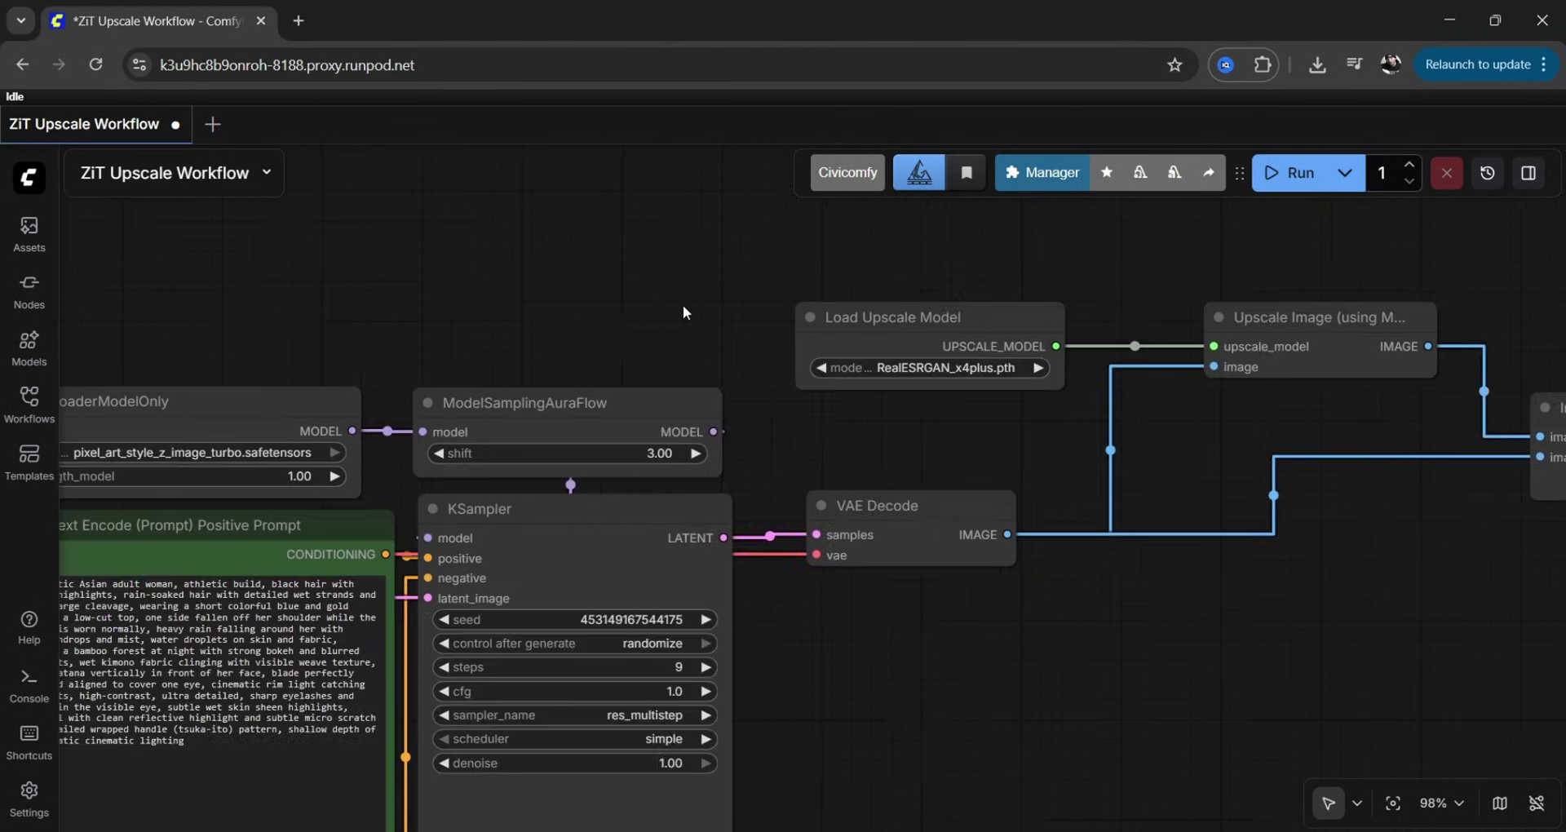
scroll(684, 307, down, 4)
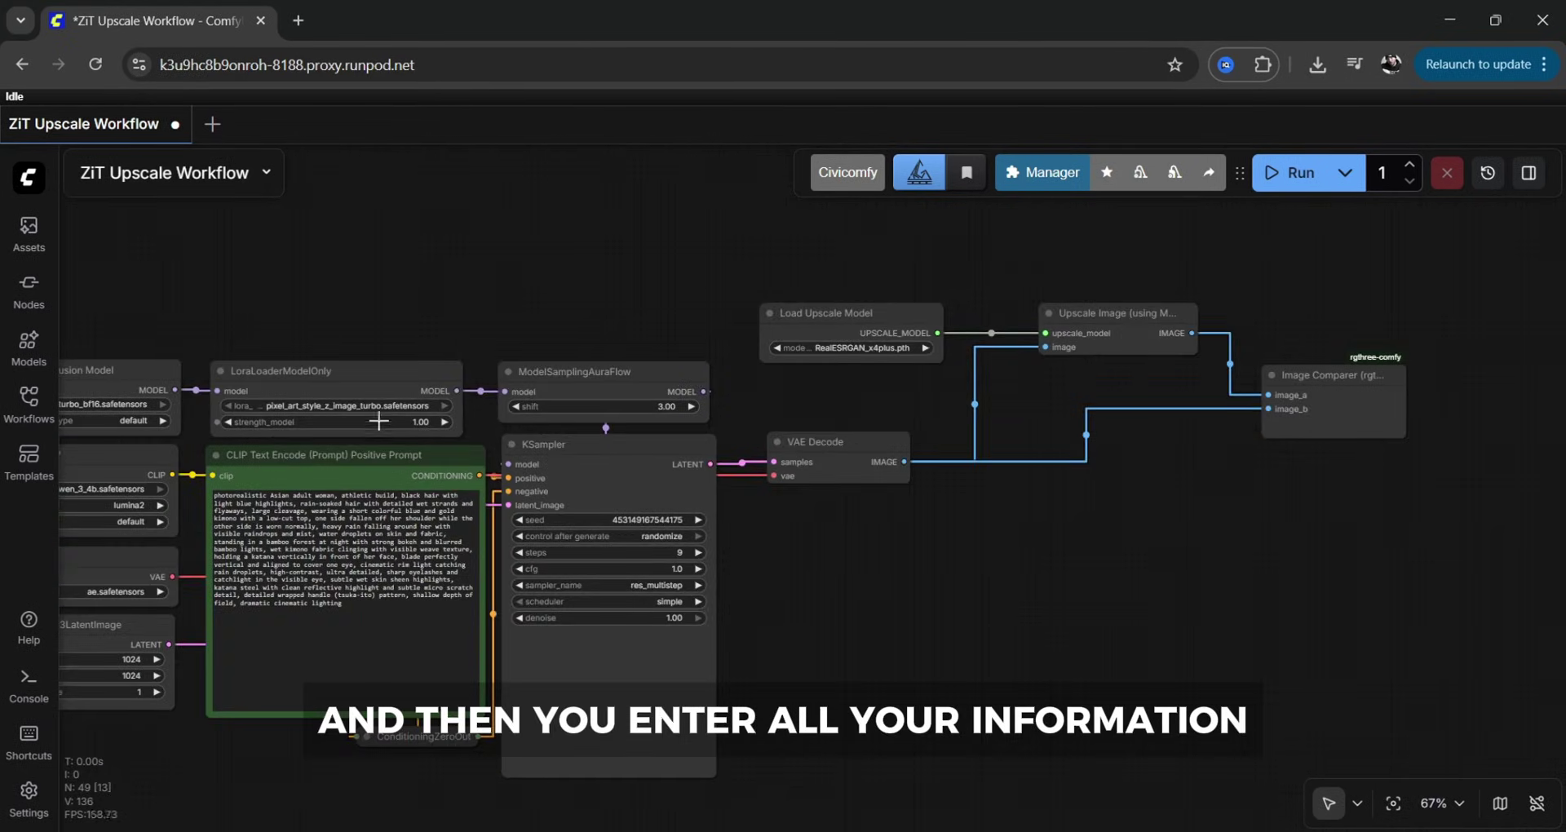
drag(369, 353, 479, 353)
click(431, 369)
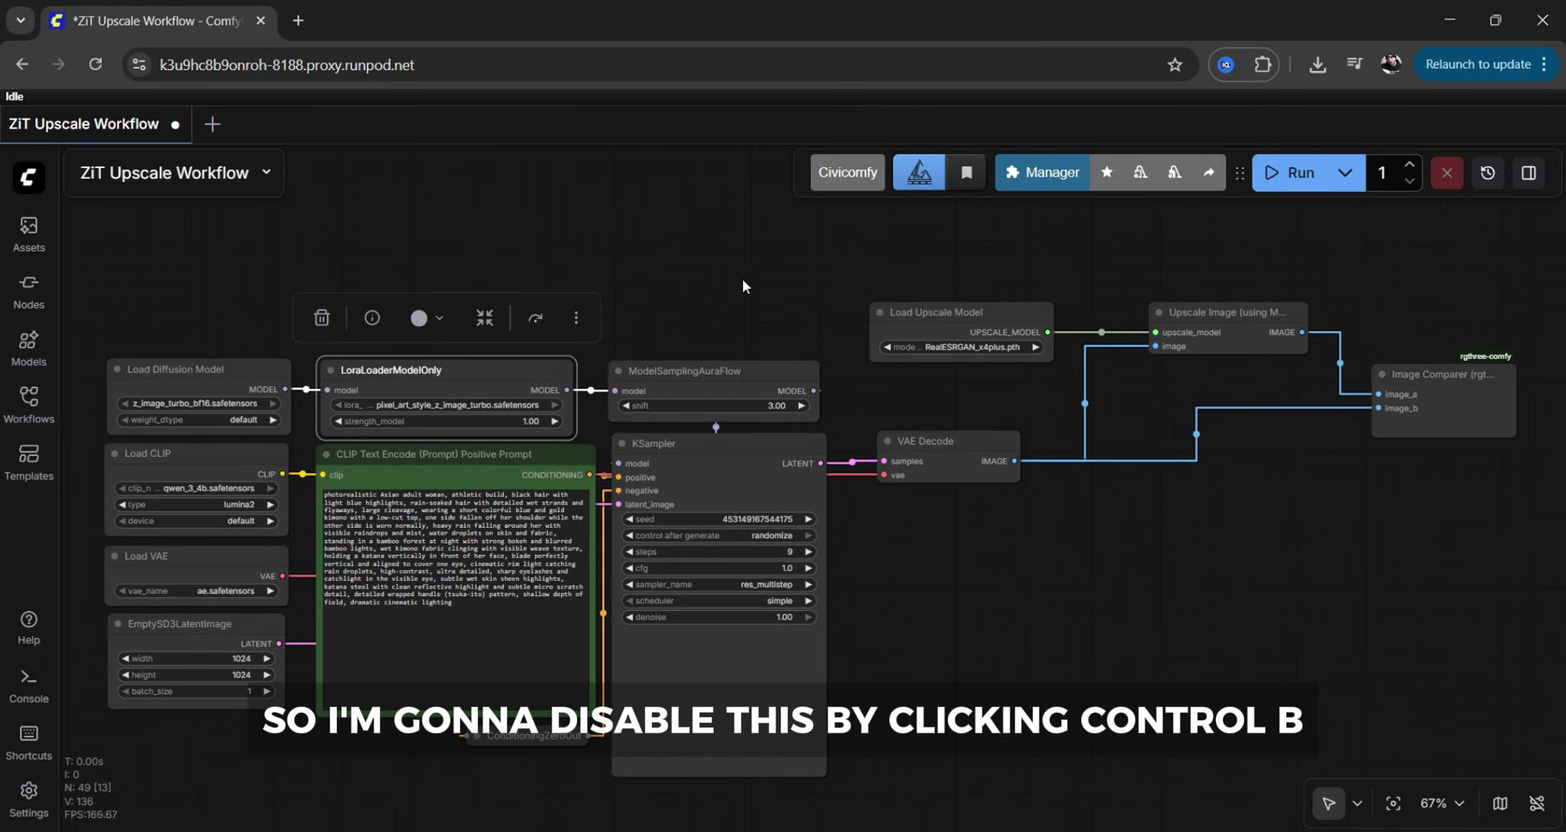
key(ctrl+b)
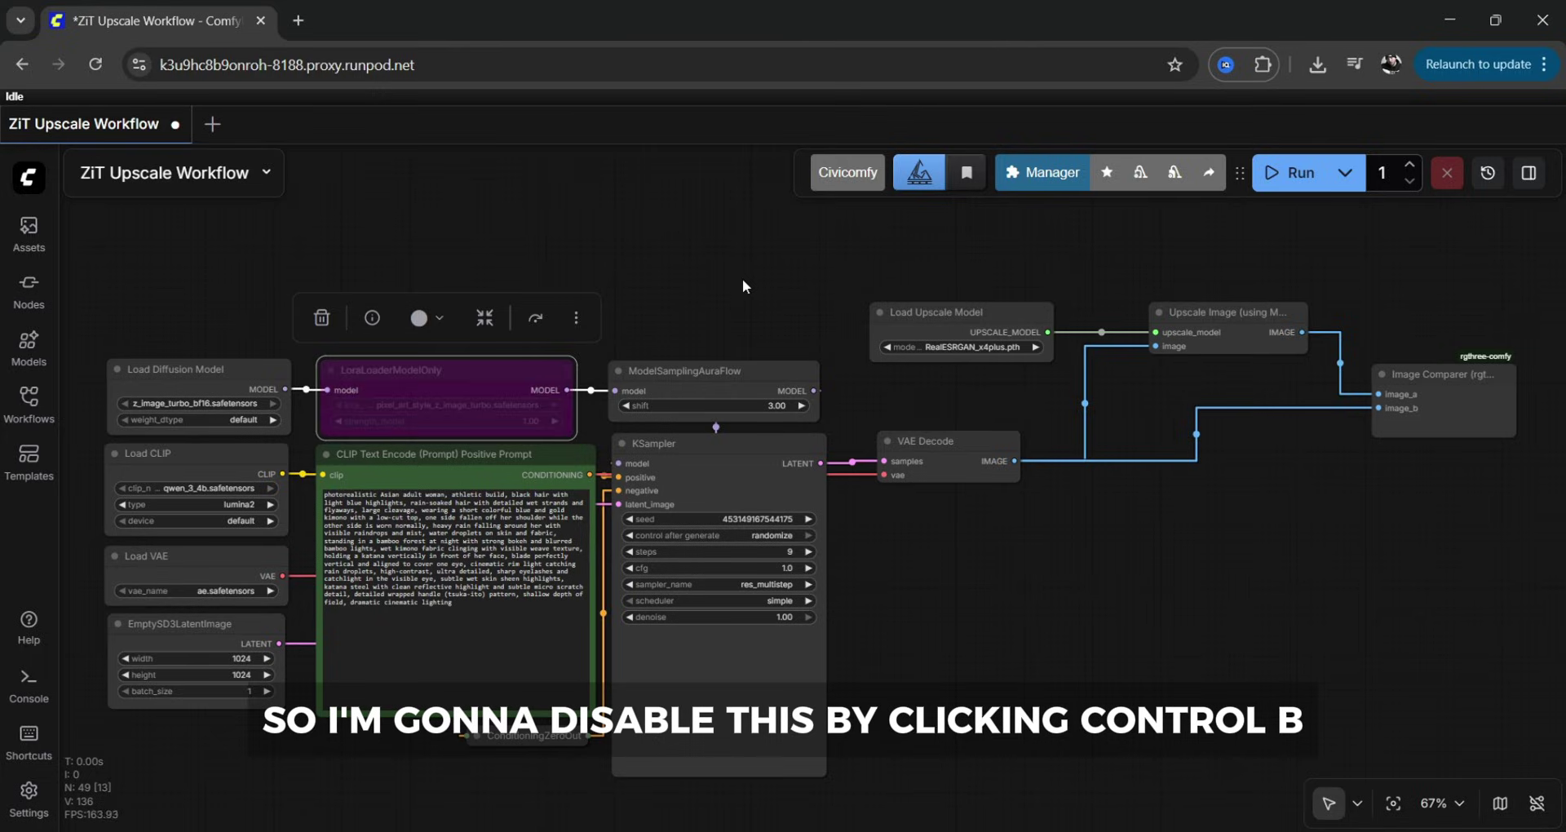
Run the workflow and zoom into the Image Comparer to compare the samurai's face with its upscale.
click(1290, 173)
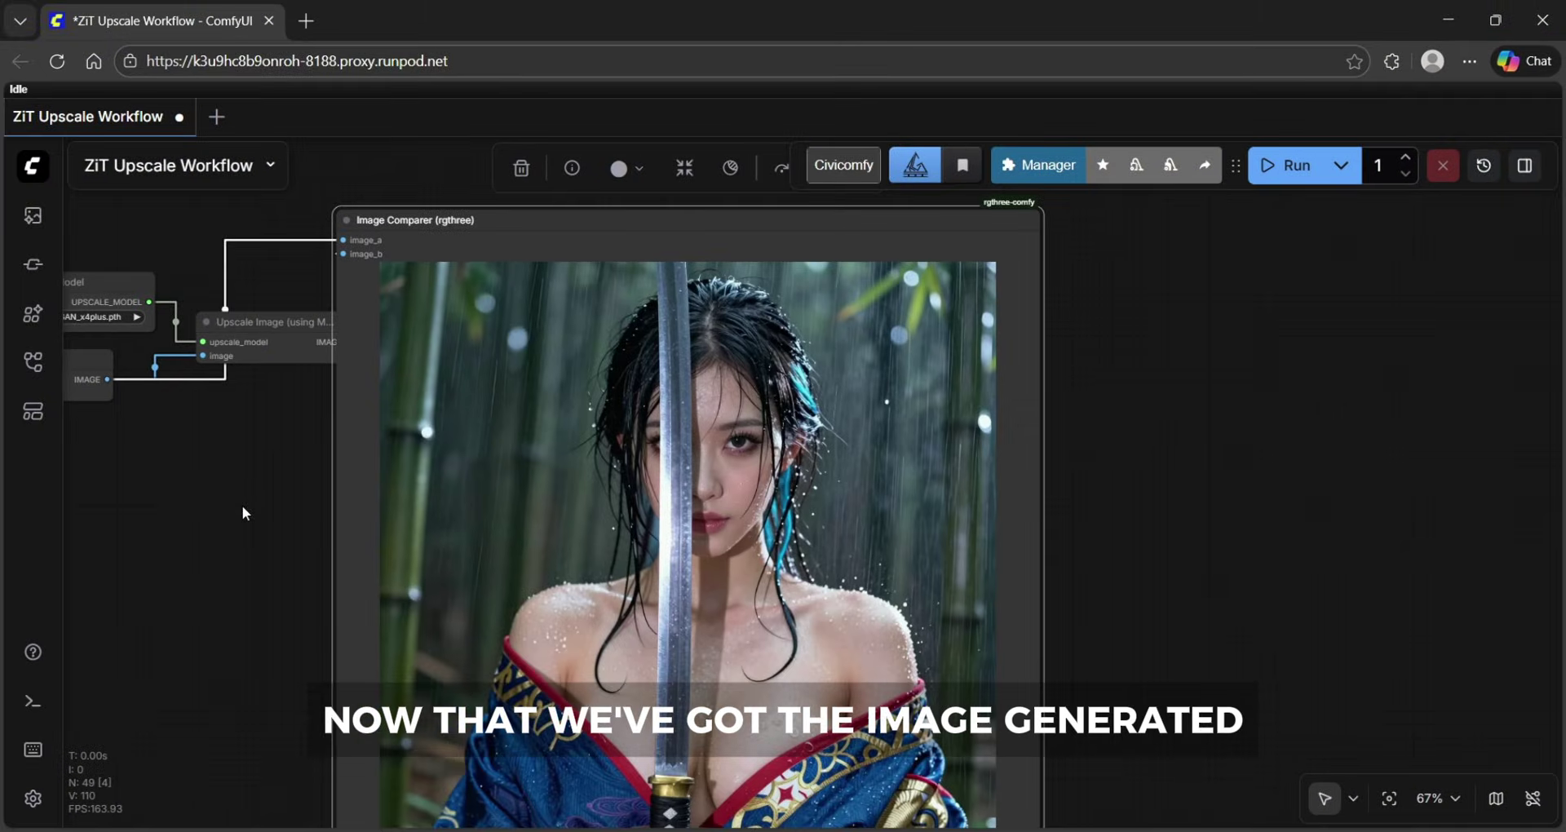
scroll(642, 402, up, 13)
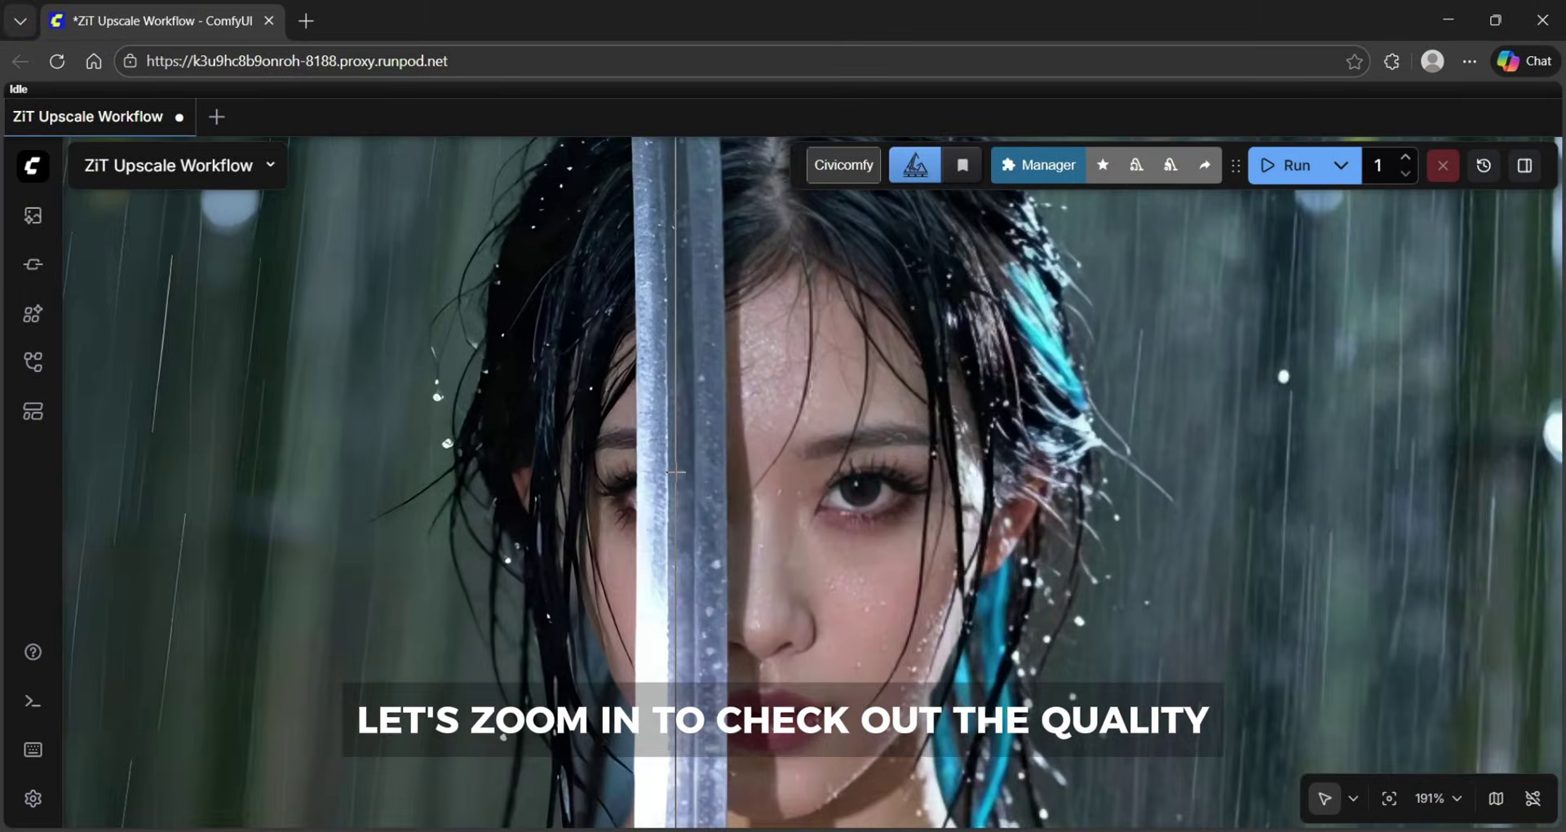
scroll(677, 472, up, 2)
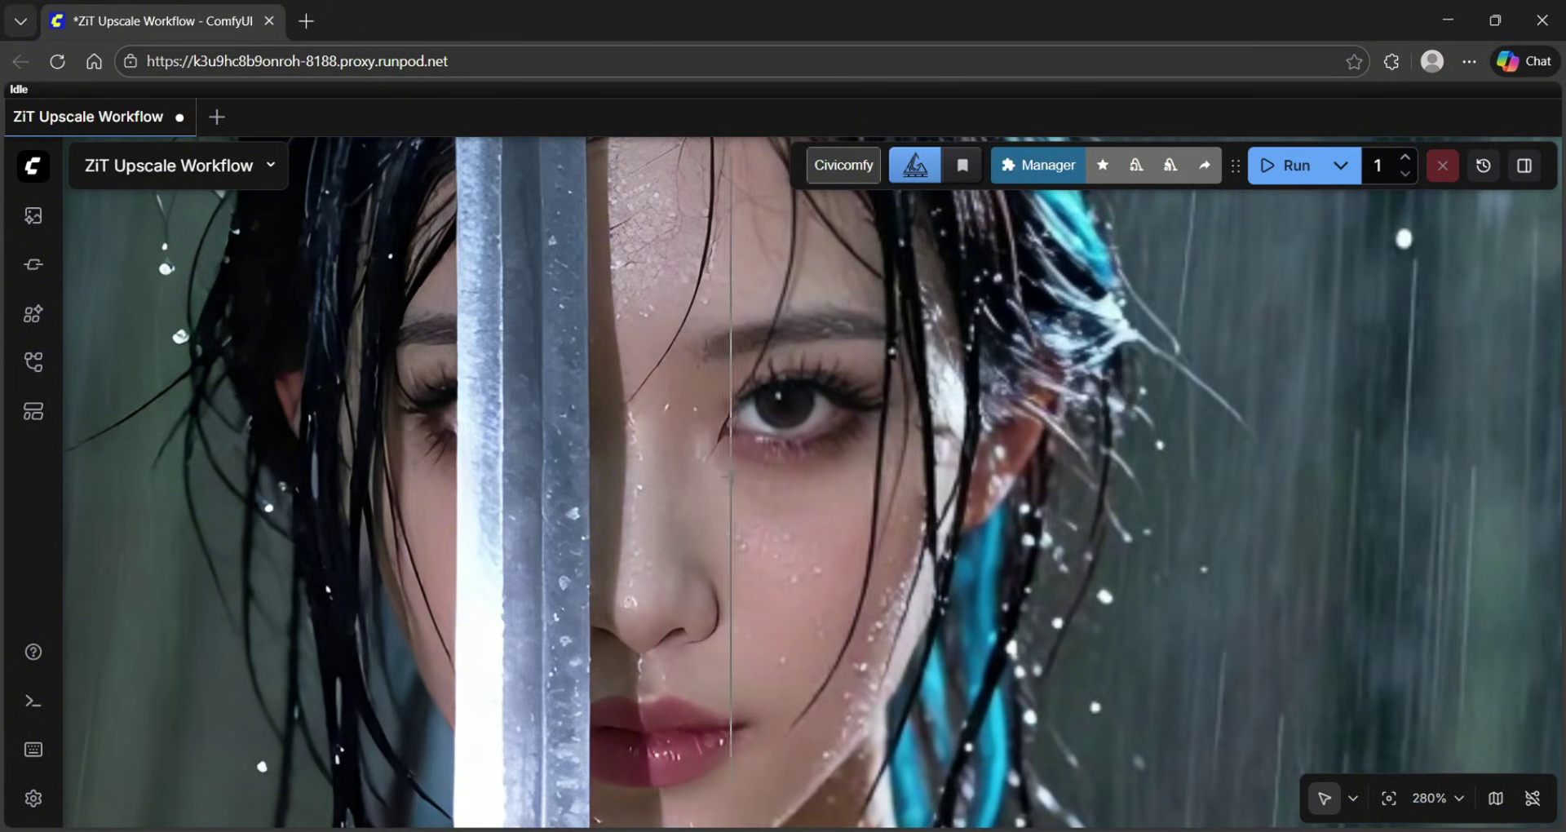
scroll(889, 405, up, 6)
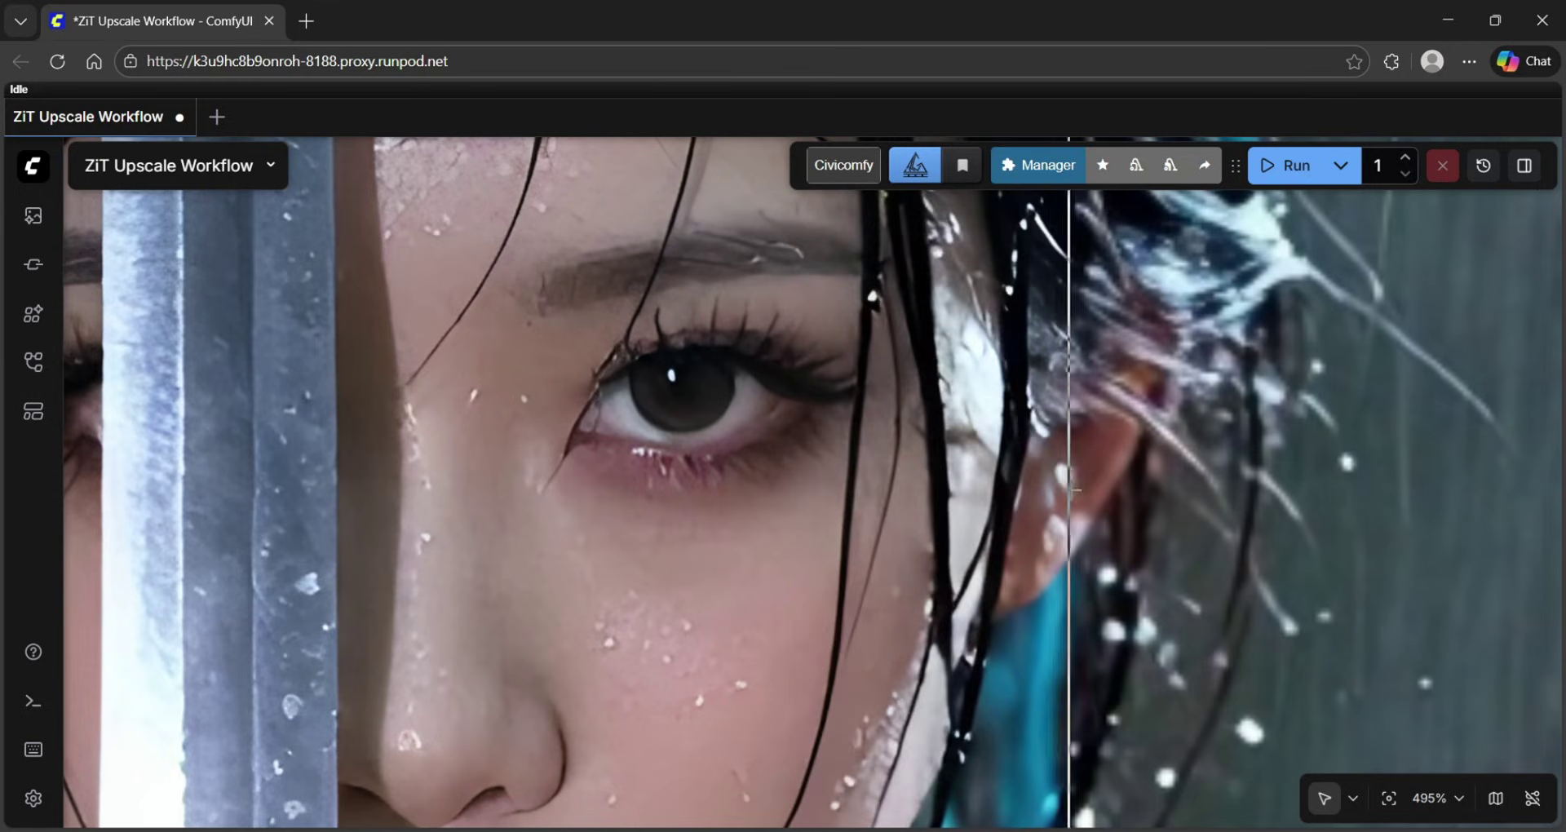
scroll(1275, 518, down, 12)
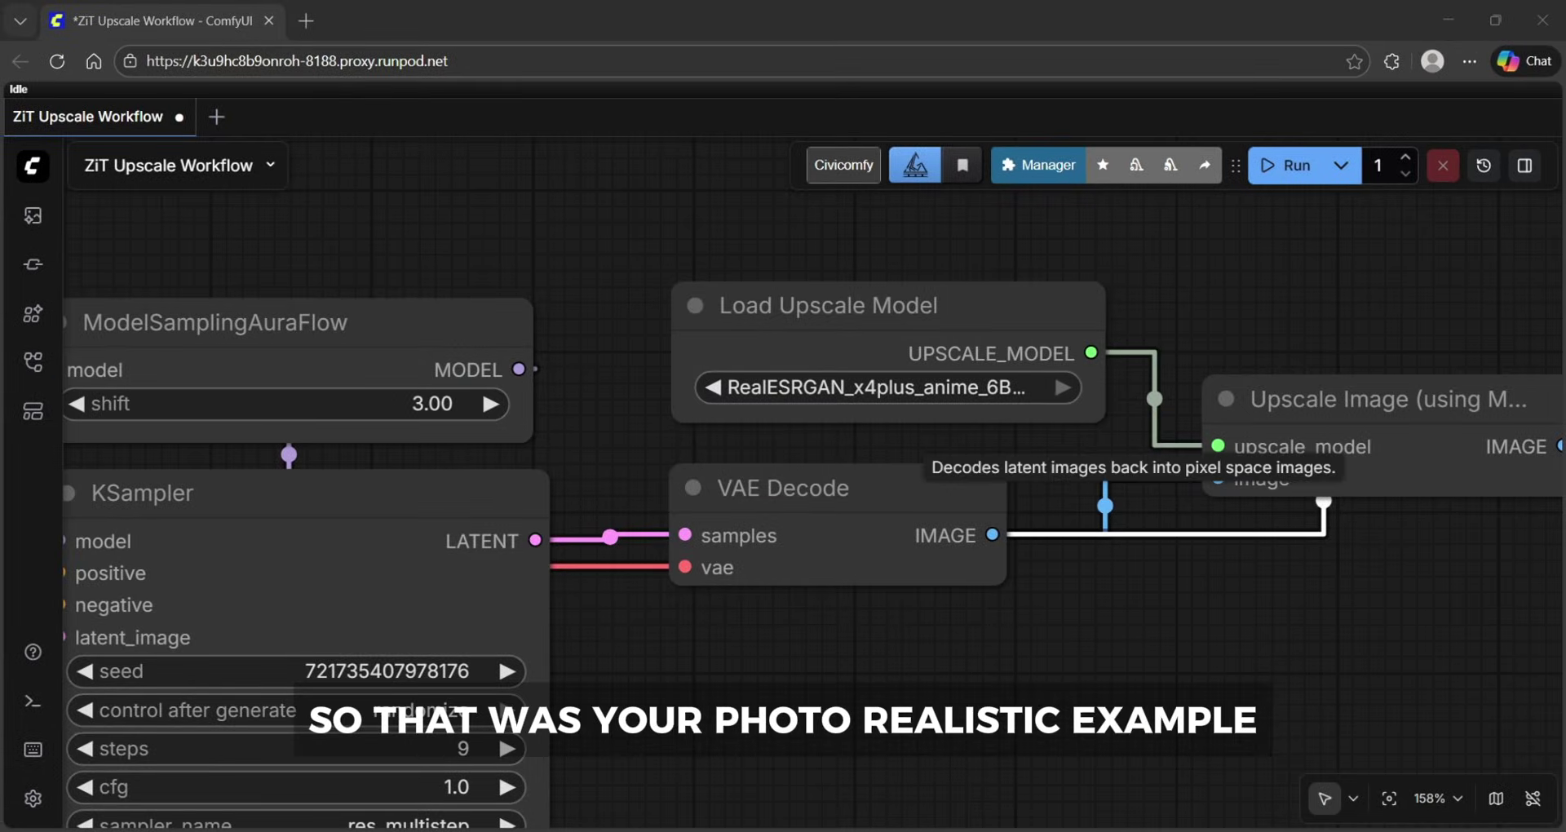
Switch the upscale model to RealESRGAN_x4plus_anime_6B.pth and run the anime samurai generation.
click(913, 387)
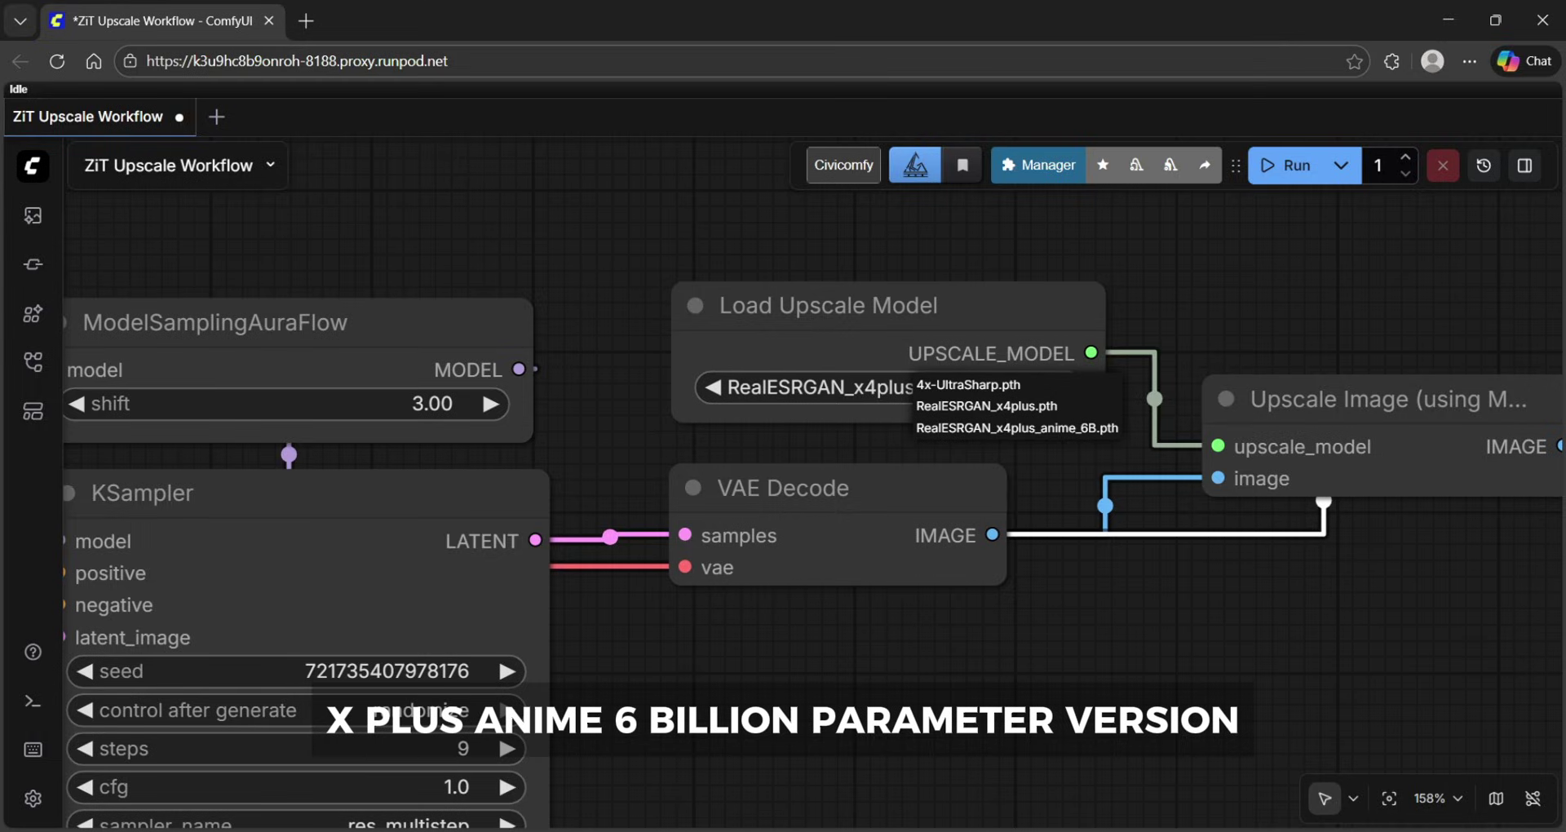
click(1077, 429)
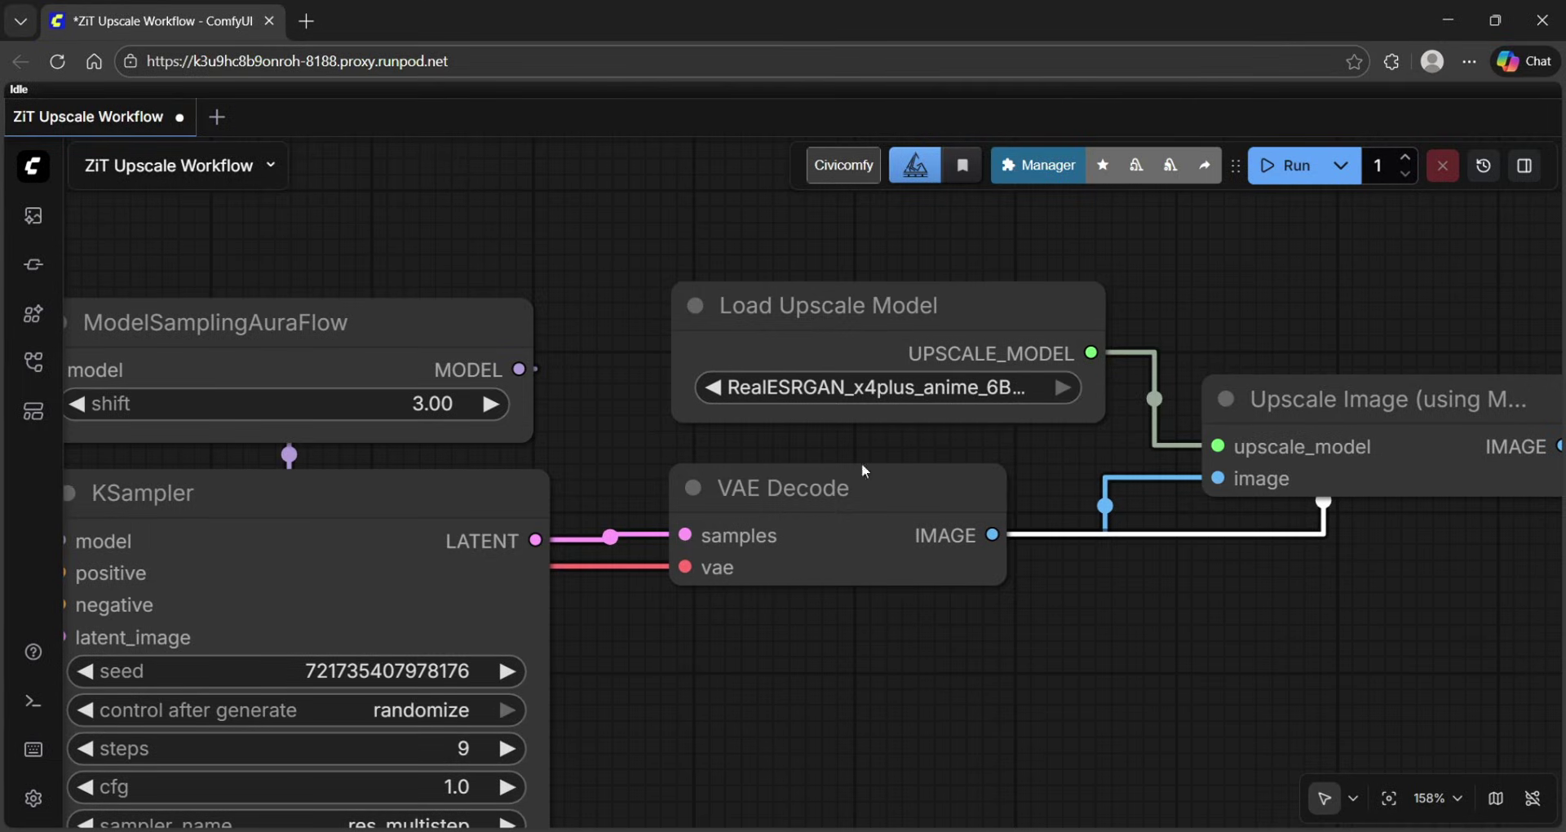
click(1287, 168)
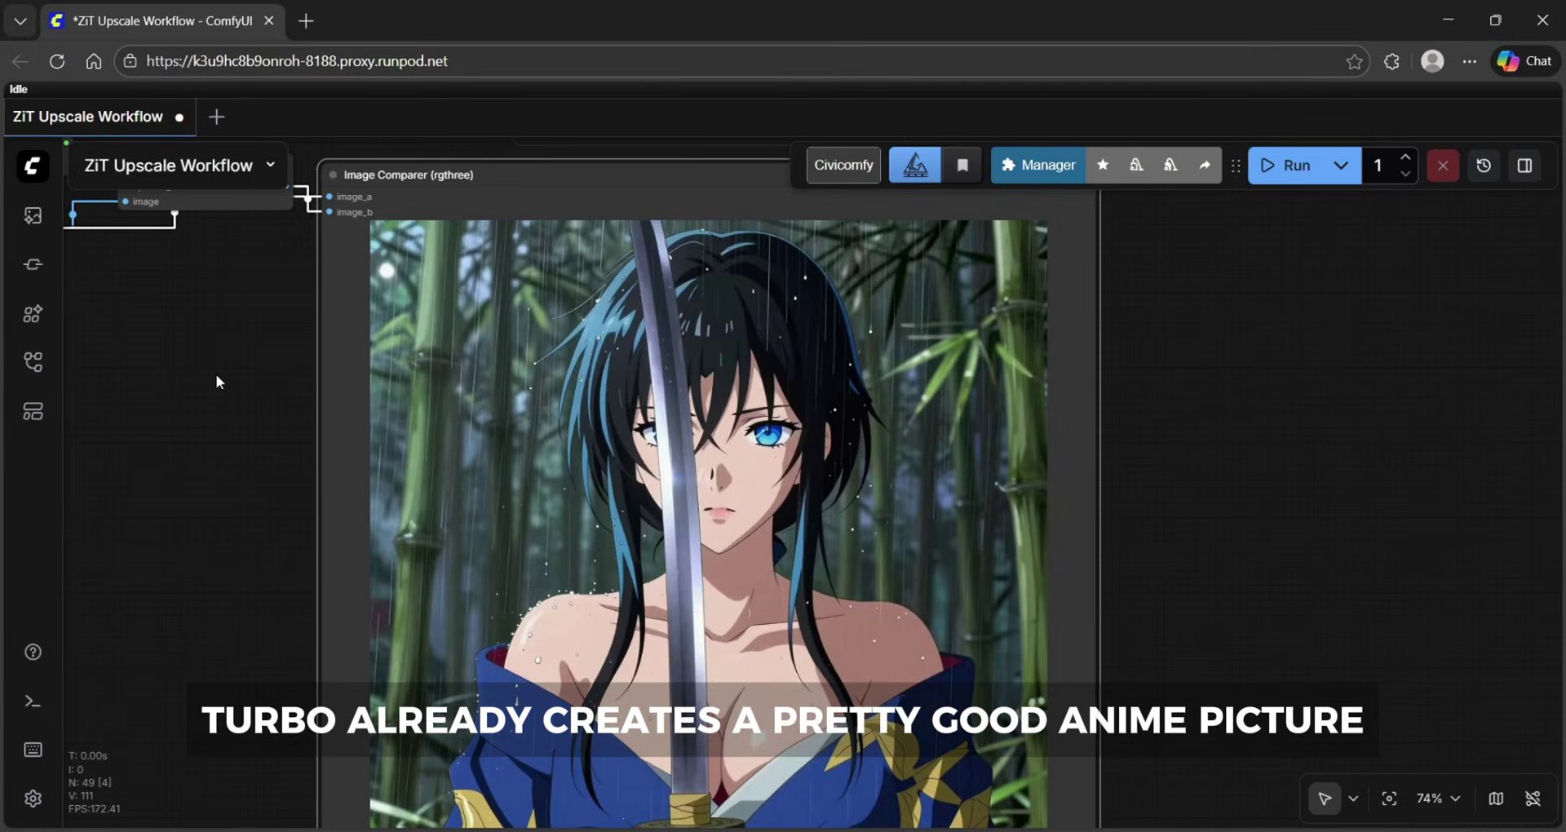
Zoom the Image Comparer onto the anime swordswoman's eyes to compare original and upscaled line art.
scroll(791, 465, up, 12)
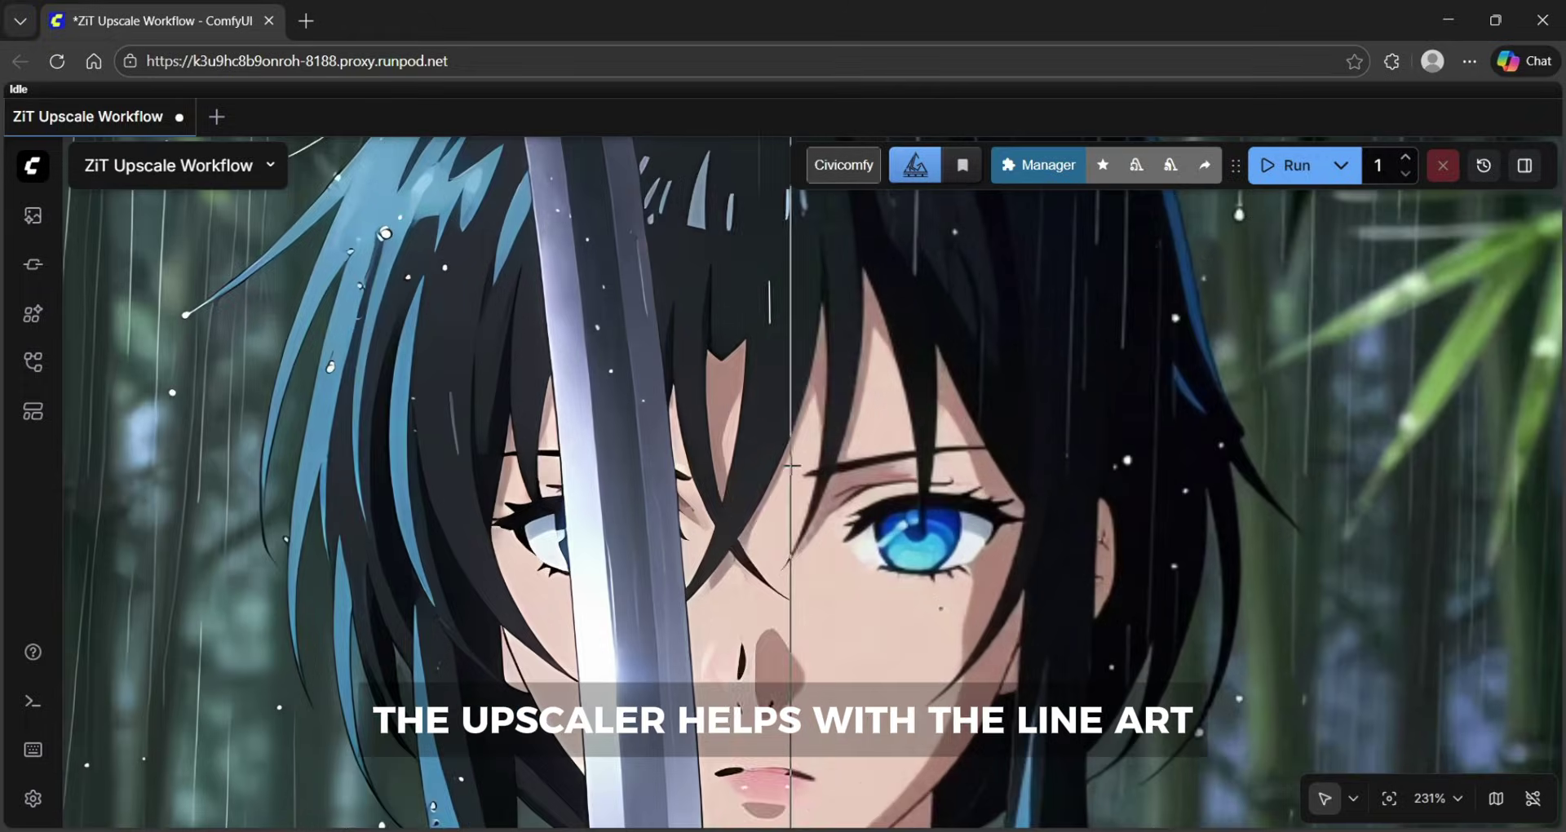
scroll(791, 465, up, 5)
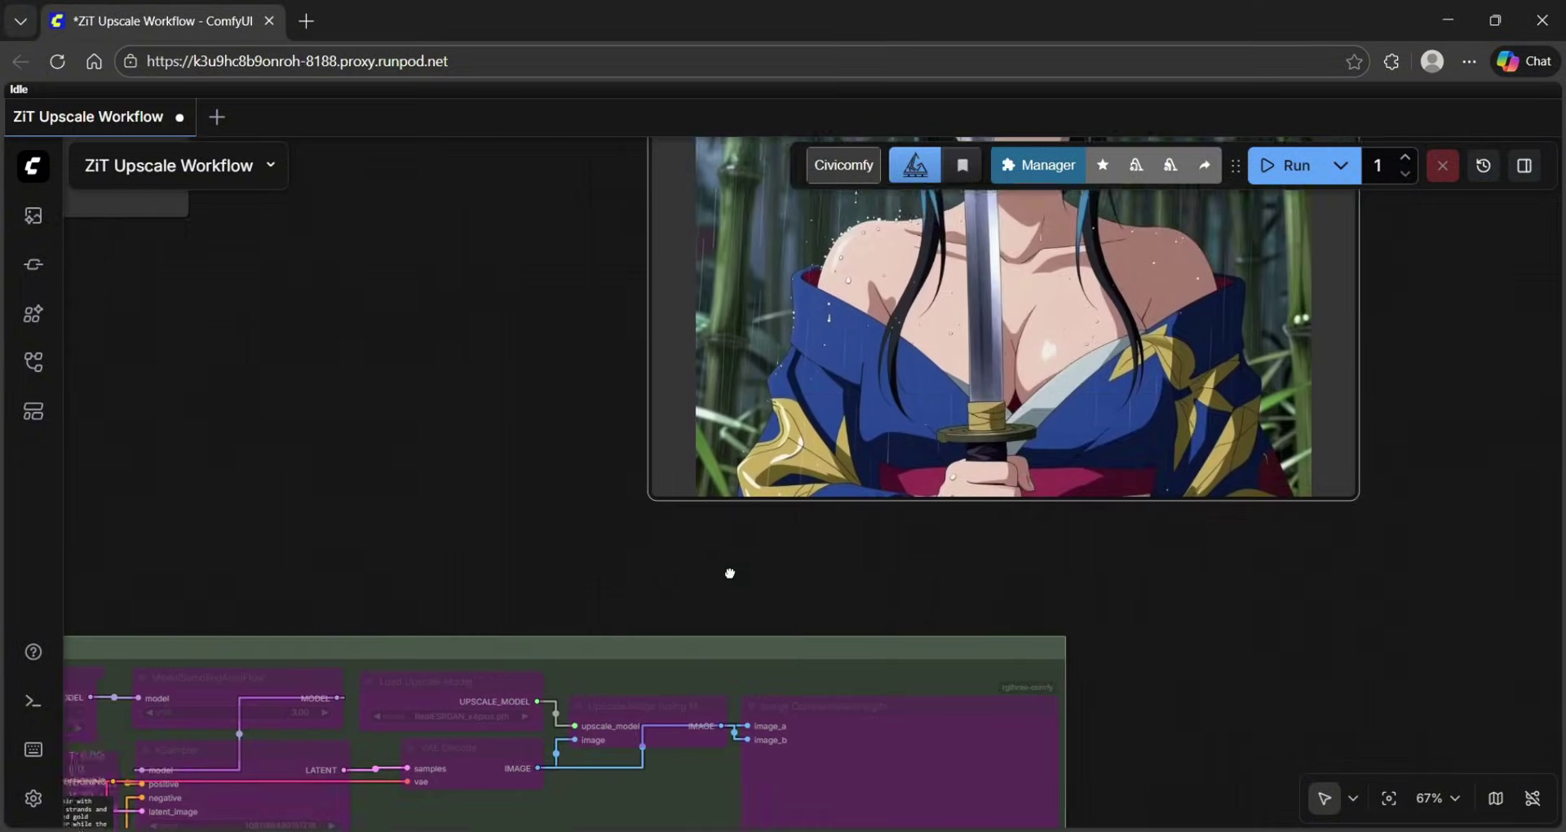
Zoom out to about 26% and pan to show every group of the workflow.
scroll(731, 570, down, 5)
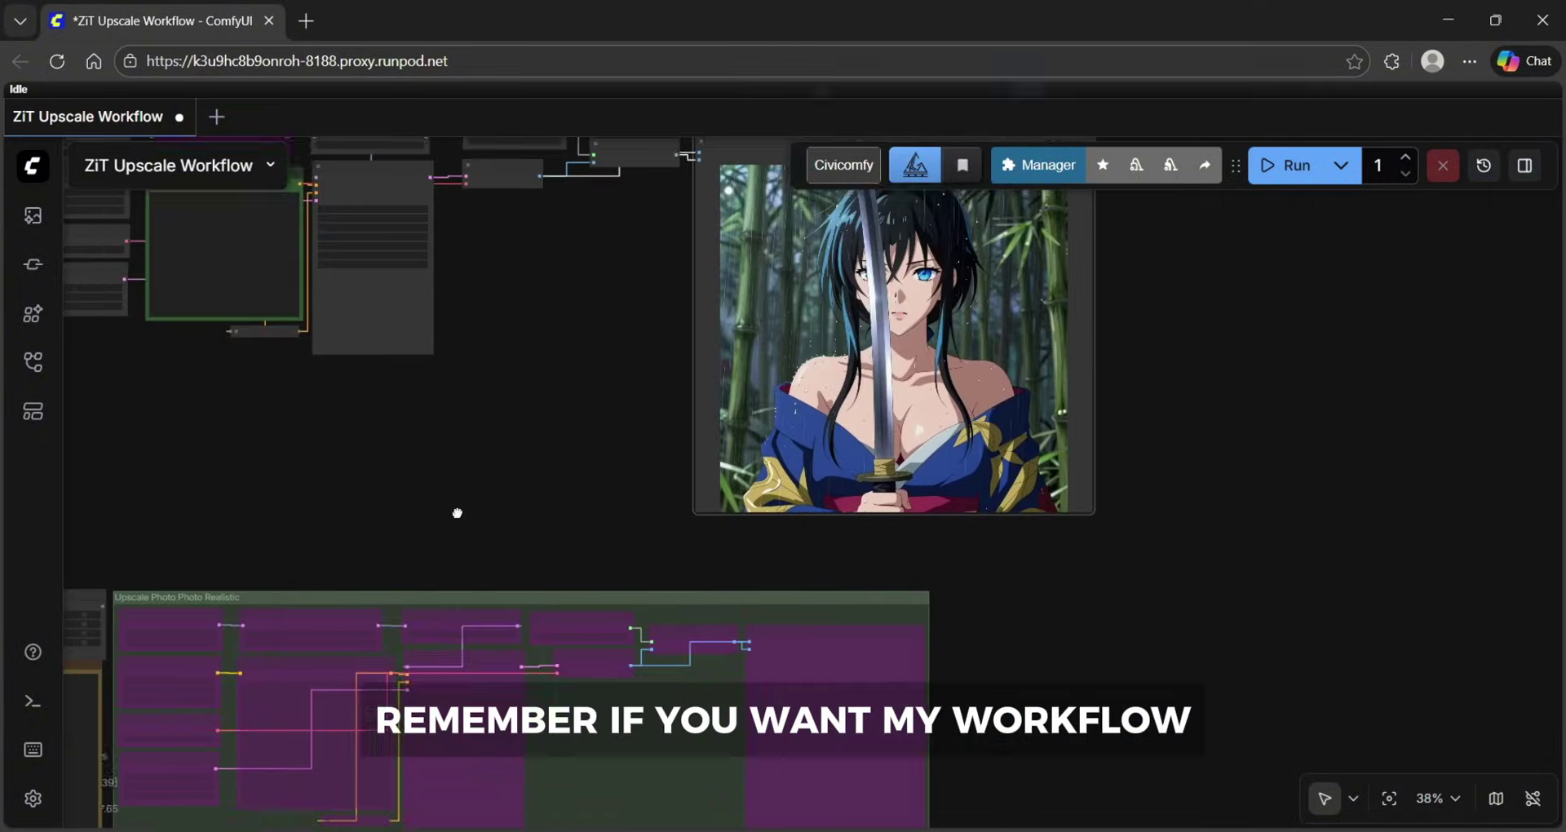
scroll(506, 612, down, 5)
scroll(360, 564, down, 3)
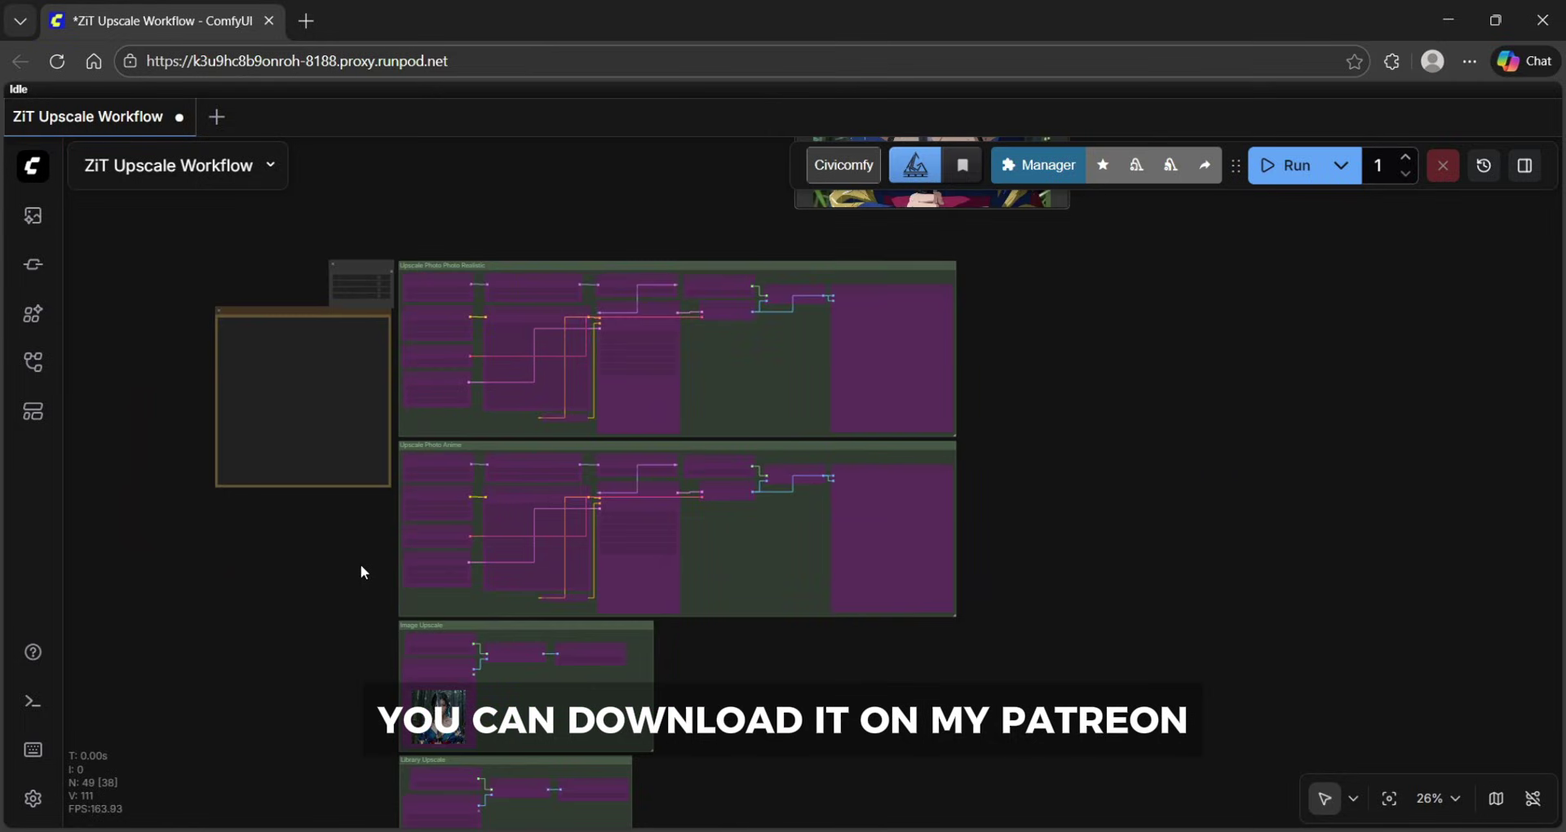
drag(355, 596, 310, 544)
drag(247, 494, 300, 539)
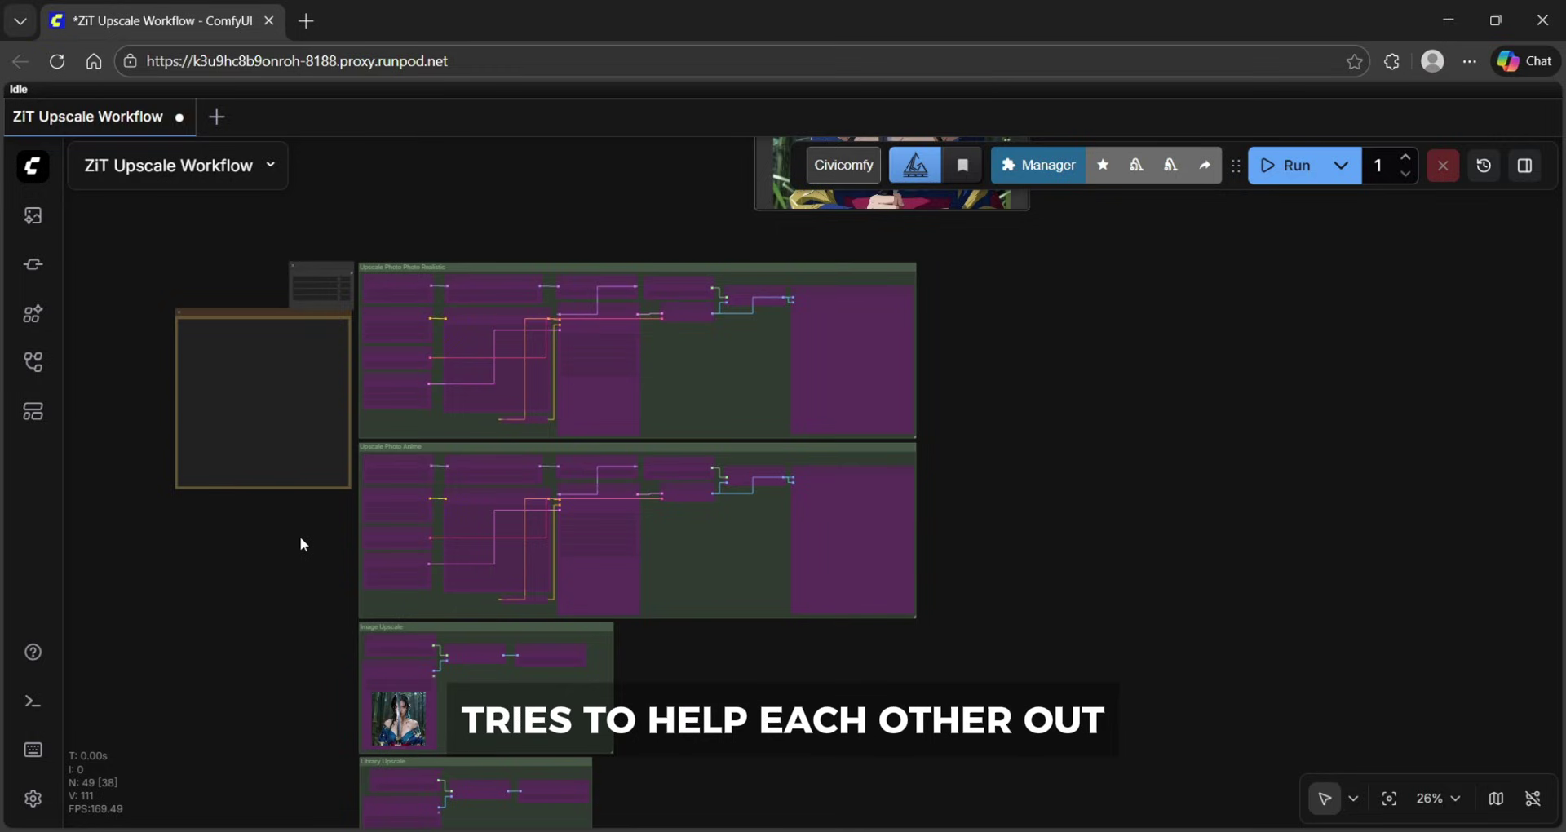
drag(300, 539, 279, 485)
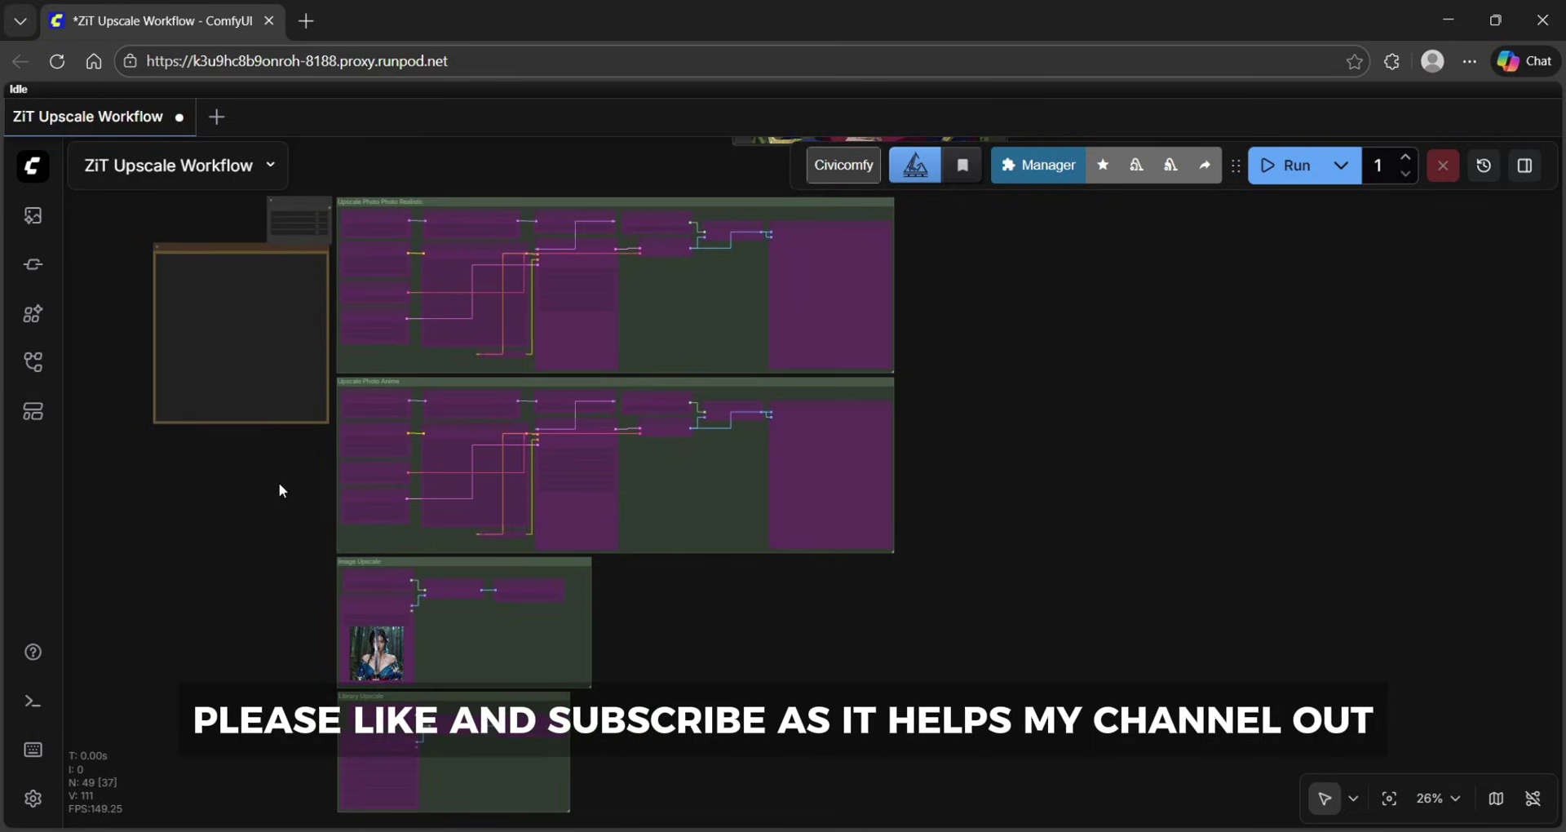